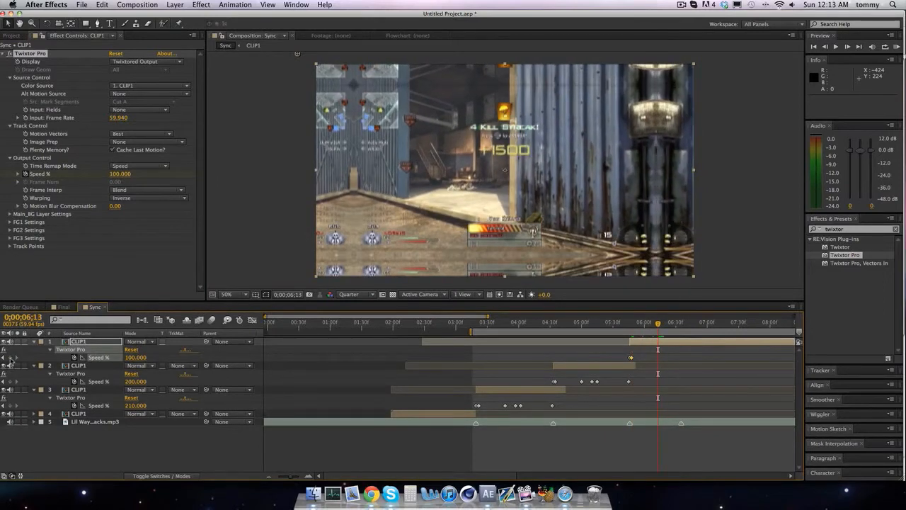
Step: Examine the frames of the uppermost CLIP1 layer around its Speed % keyframes near 0;00;05;47
click(9, 358)
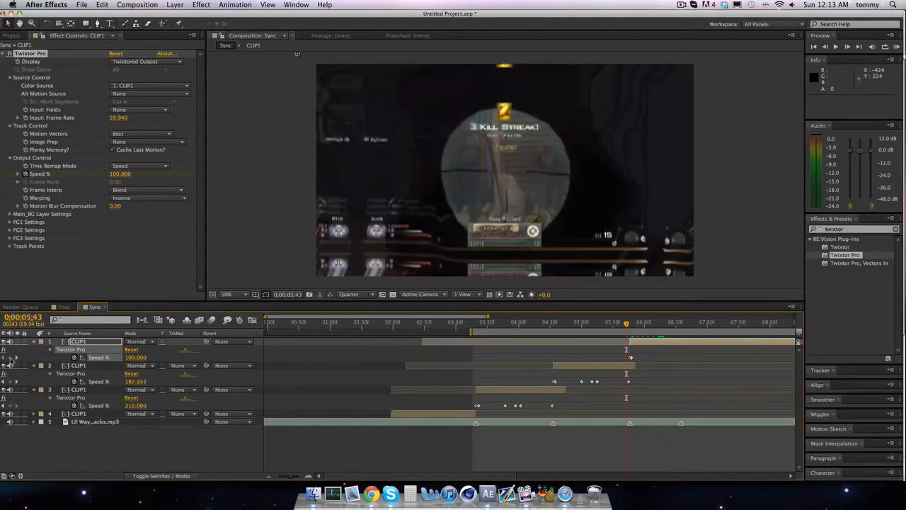
key(shift+Page_Down)
key(Page_Up)
key(Page_Up)
key(Page_Up)
key(Page_Up)
key(Page_Up)
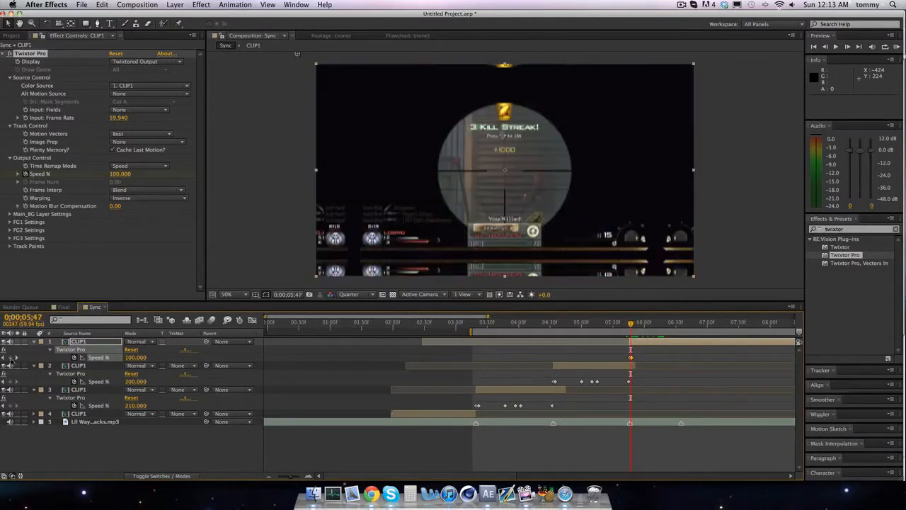
key(Page_Up)
key(Page_Up)
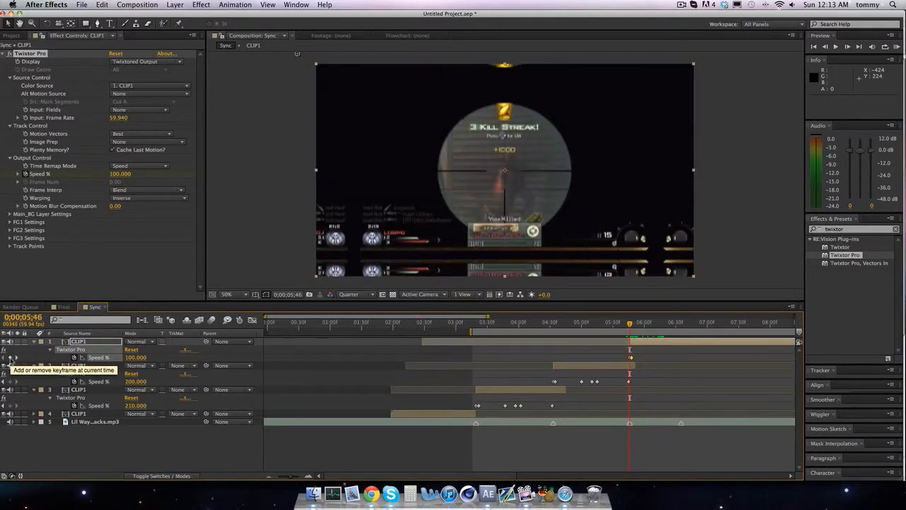
key(Page_Down)
key(Page_Down)
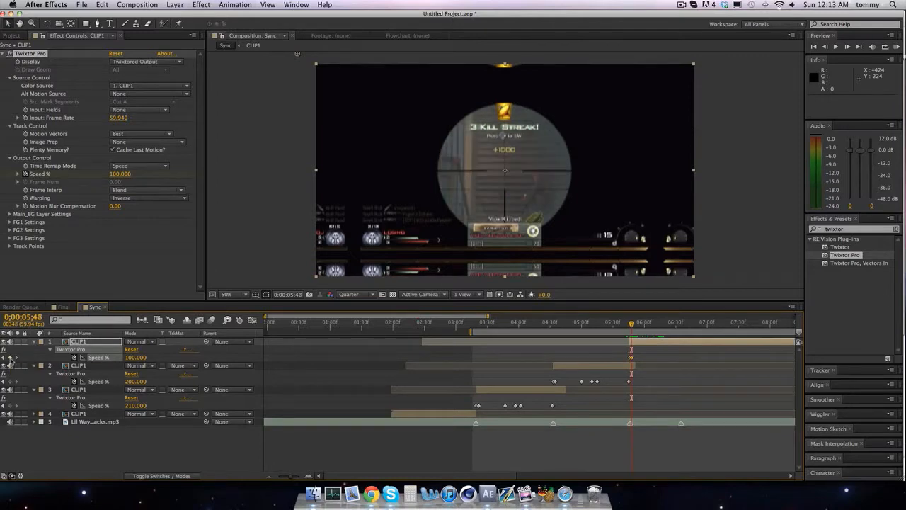
key(shift+Page_Down)
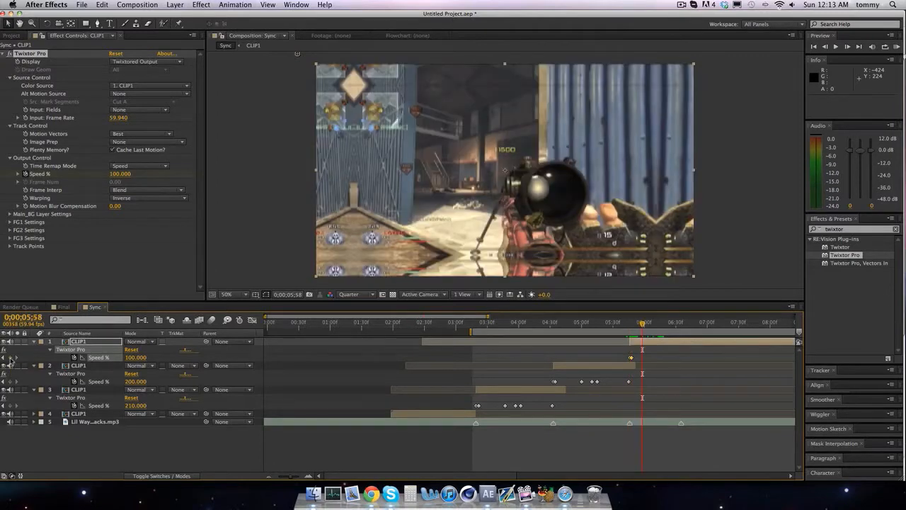
key(Page_Up)
key(Page_Up)
key(Page_Up)
key(Page_Up)
key(Page_Up)
key(Page_Up)
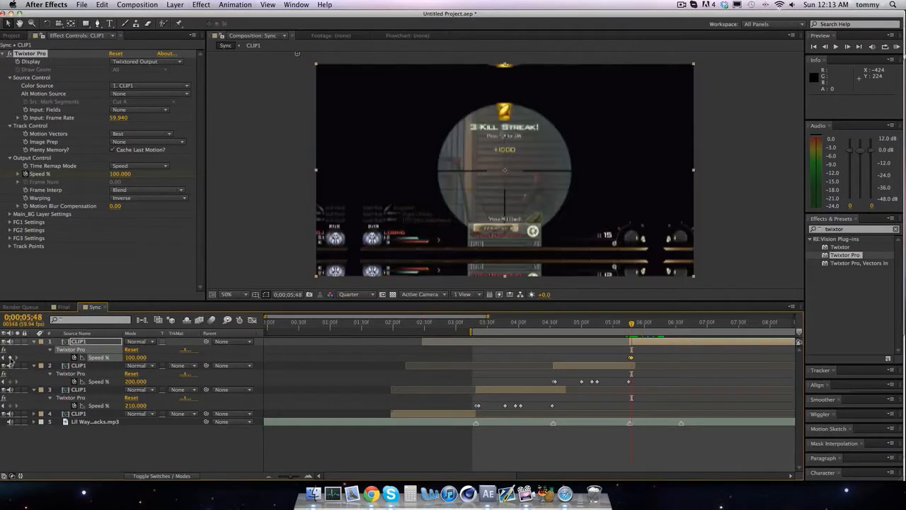
Step: Add a Twixtor Speed % keyframe of 10 to the uppermost CLIP1 layer at 0;00;06;03
key(Page_Down)
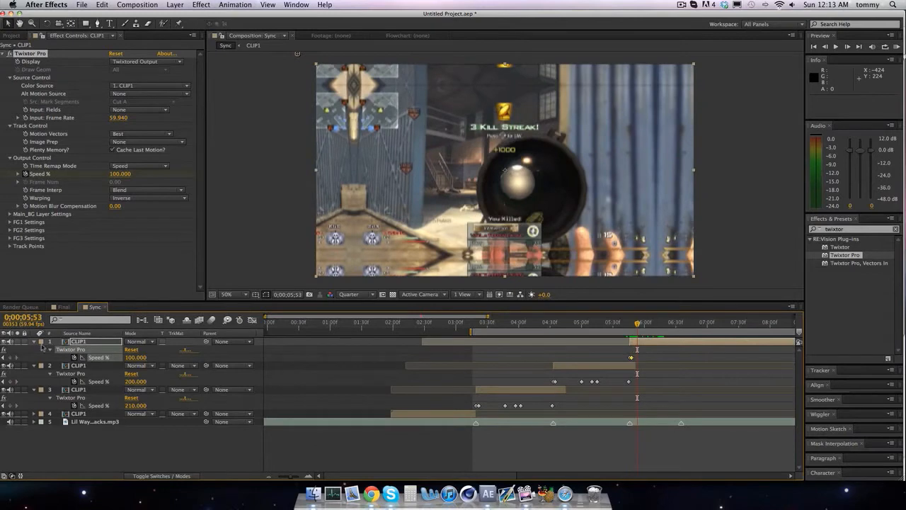
key(shift+Page_Down)
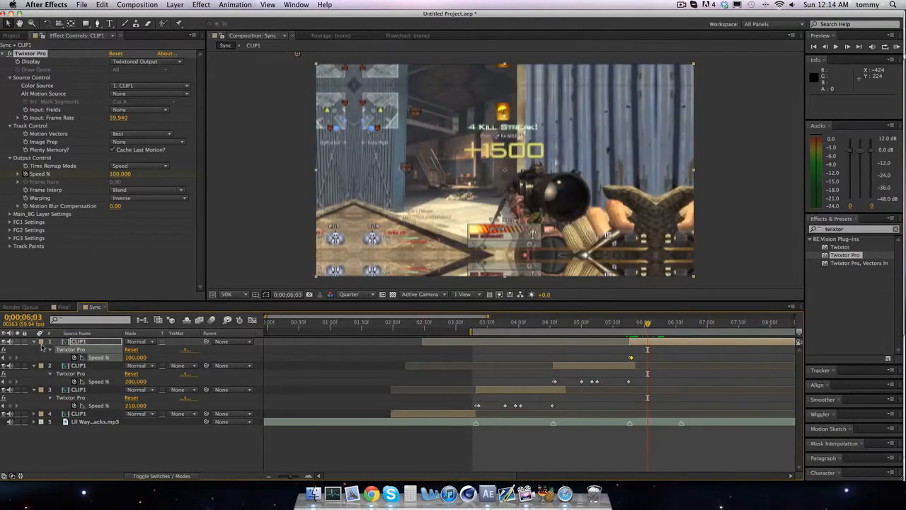
click(137, 357)
text(100)
key(Return)
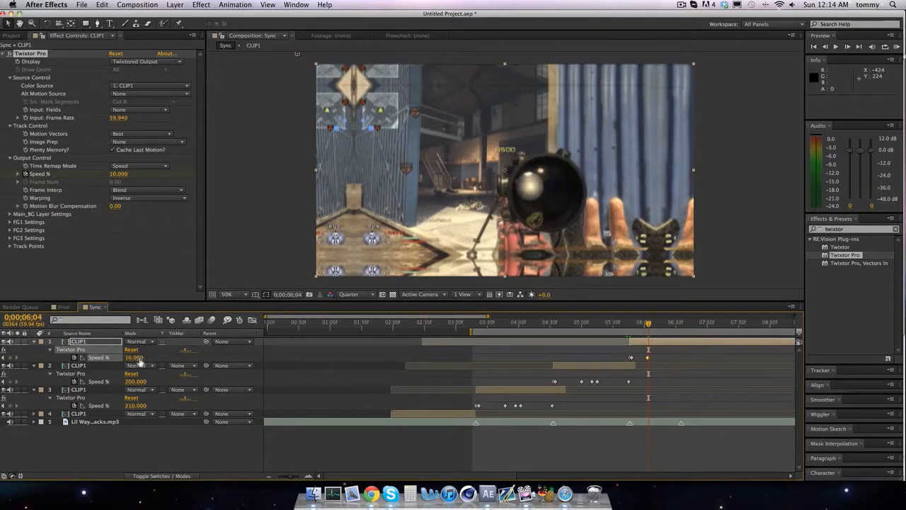
Step: Add a Speed % keyframe of 5 to the same CLIP1 layer, 30 frames after its 10% keyframe
key(shift+Page_Down)
key(shift+Page_Down)
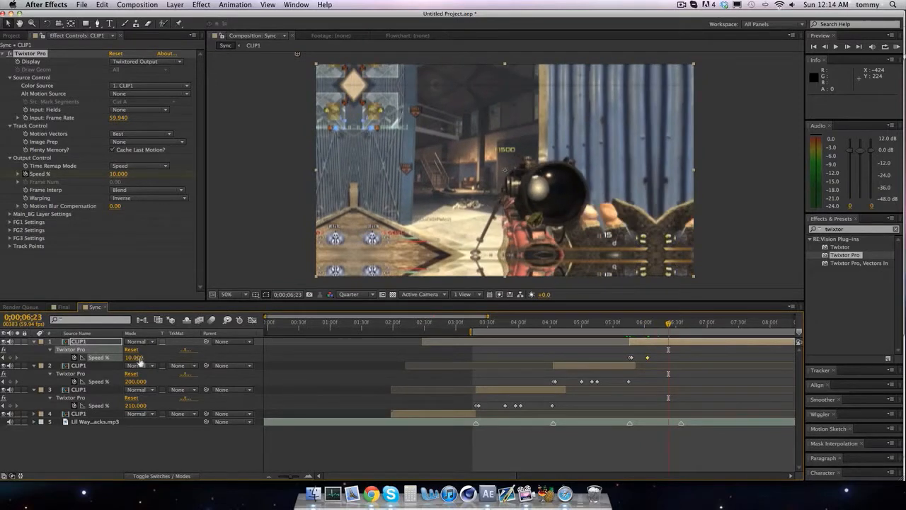
key(shift+Page_Down)
click(139, 358)
text(5)
key(Return)
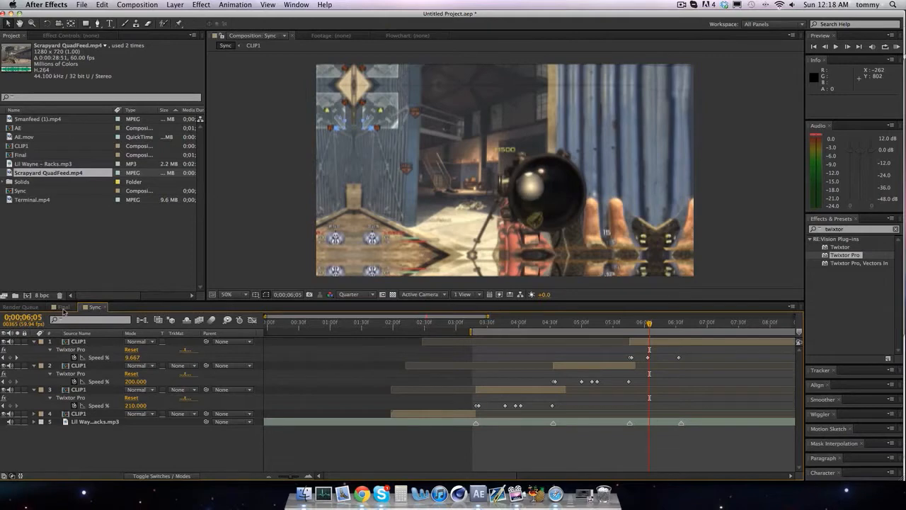
click(64, 308)
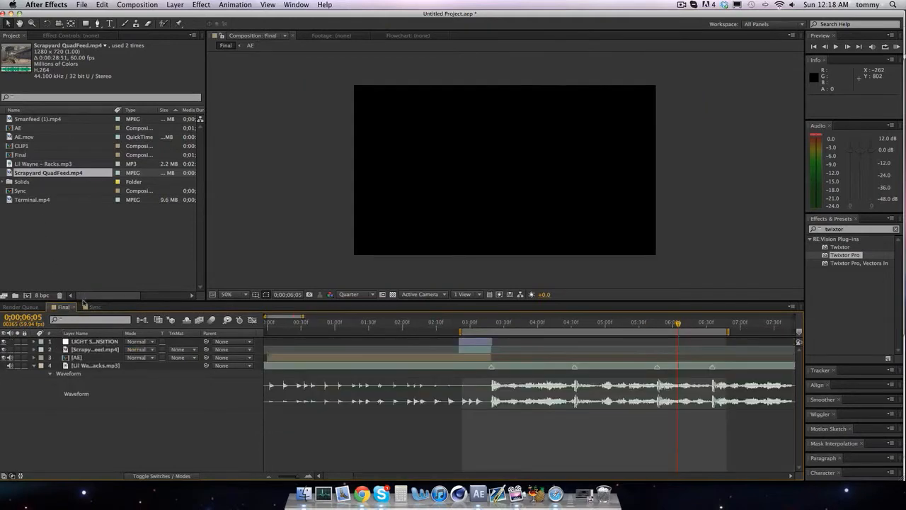
click(93, 307)
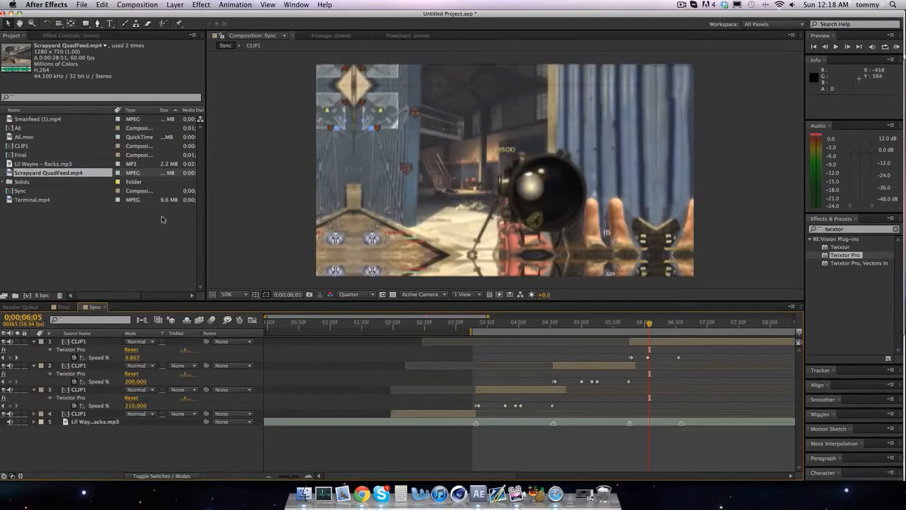
drag(61, 173, 110, 169)
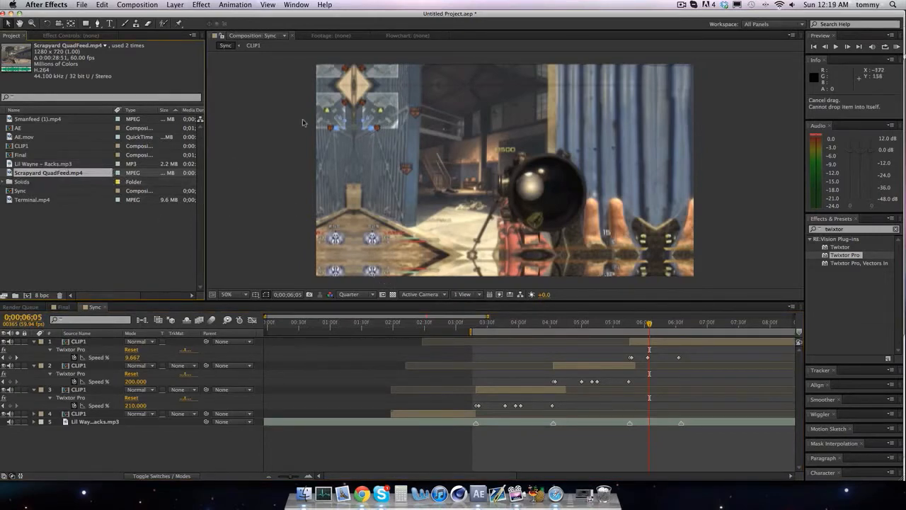
Step: Add the Scrapyard QuadFeed.mp4 footage as the top layer of the Sync composition
click(682, 324)
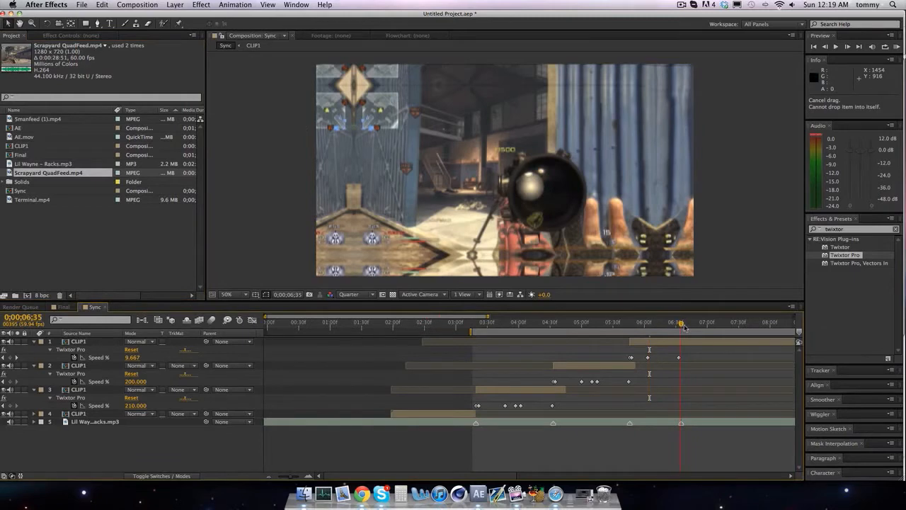
key(shift+Page_Up)
key(shift+Page_Up)
key(shift+Page_Up)
drag(57, 174, 635, 343)
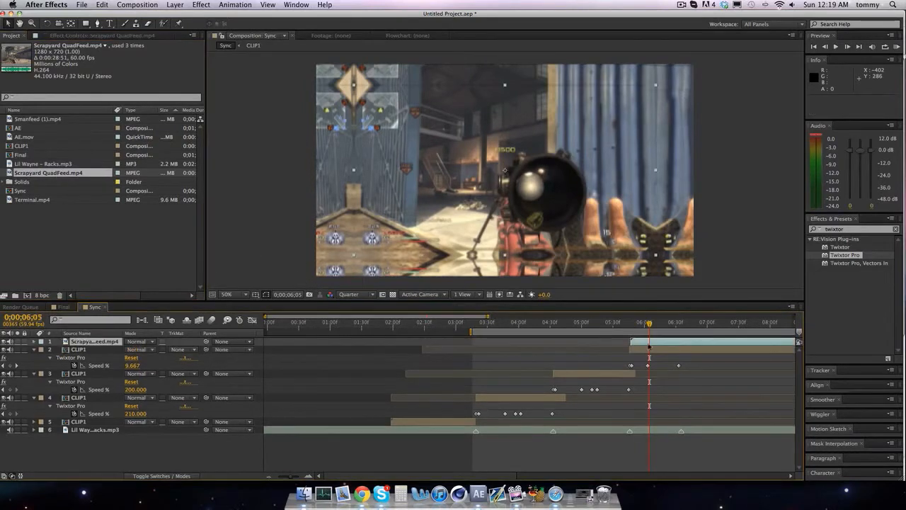
Step: Slide the Scrapyard QuadFeed layer earlier until the 4 Kill Streak shot falls at 0;00;06;05 and cut away everything before that frame
drag(681, 345, 127, 335)
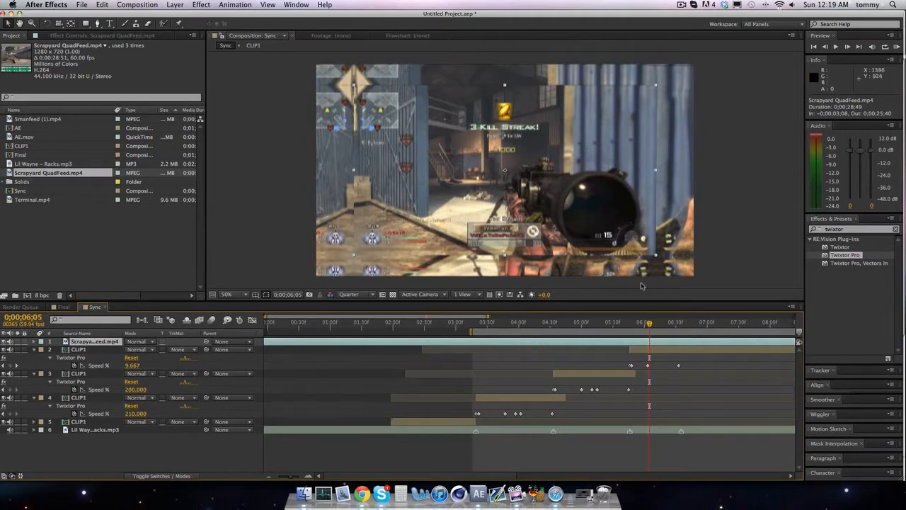
drag(622, 344, 616, 338)
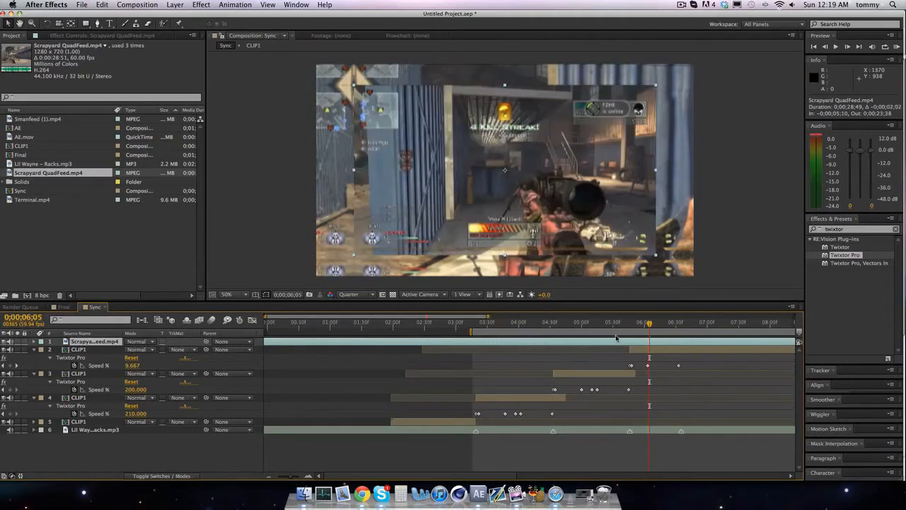
mouse_move(612, 345)
mouse_down()
mouse_move(601, 341)
mouse_move(609, 345)
mouse_up()
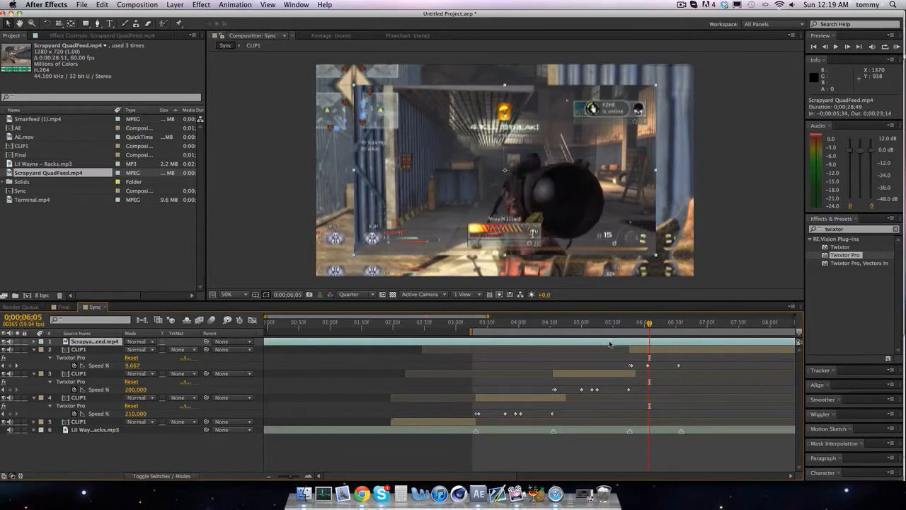
drag(611, 344, 612, 344)
key(ctrl+shift+d)
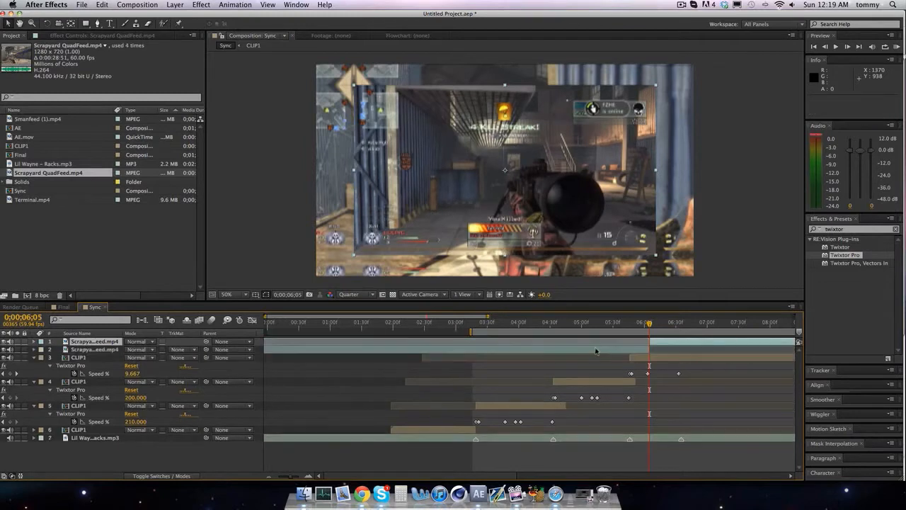
key(Delete)
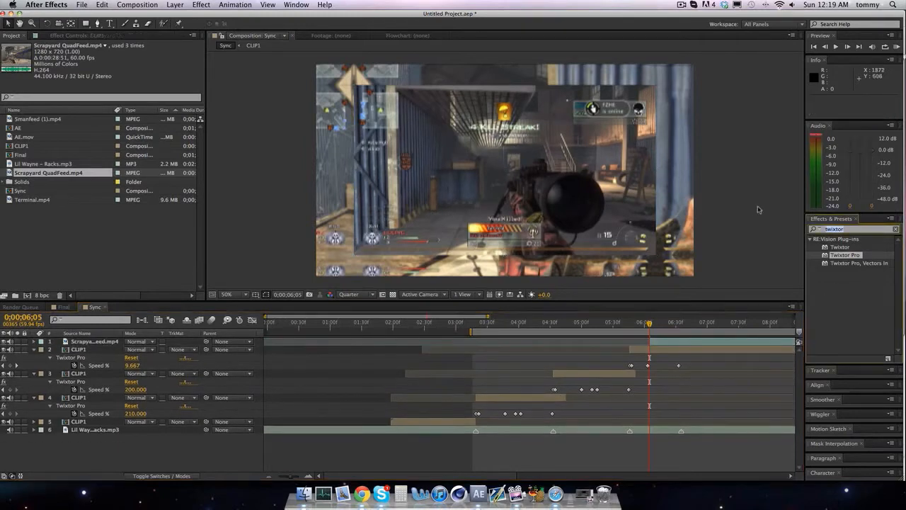
Step: Apply Motion Tile to the Scrapyard QuadFeed layer with mirrored edges and output width and height of 125
click(849, 229)
text(motion tile)
drag(842, 247, 663, 345)
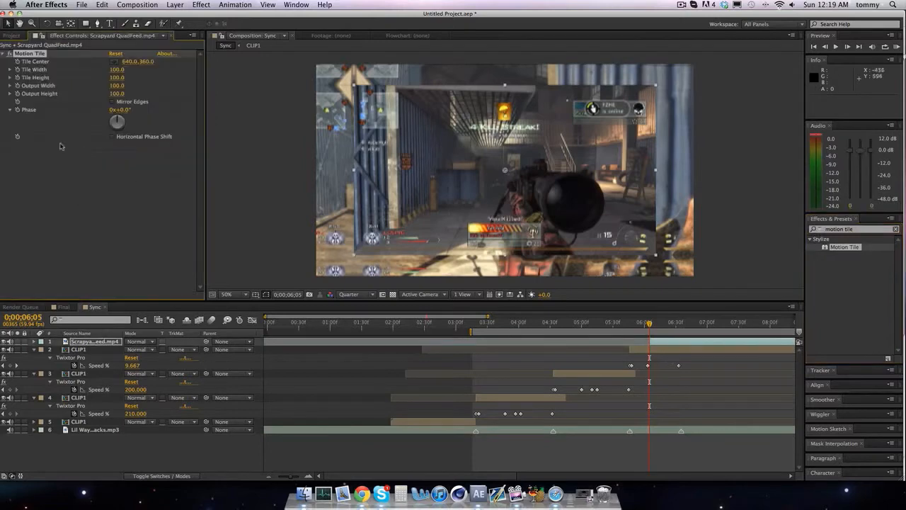
click(113, 101)
click(117, 94)
text(125)
click(113, 85)
text(125)
key(Return)
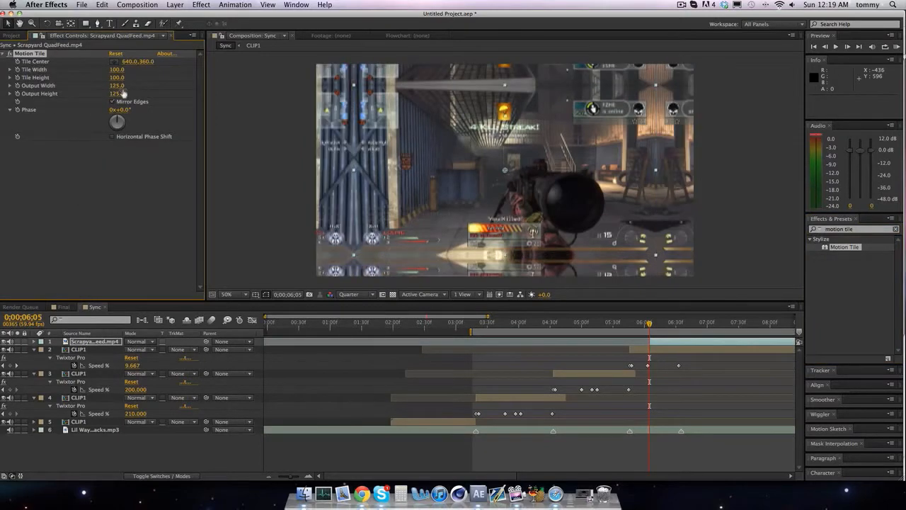
Step: Pre-compose the Scrapyard QuadFeed layer as CLIPUNO, moving all attributes into the new composition
click(864, 231)
drag(864, 232, 769, 213)
right_click(655, 342)
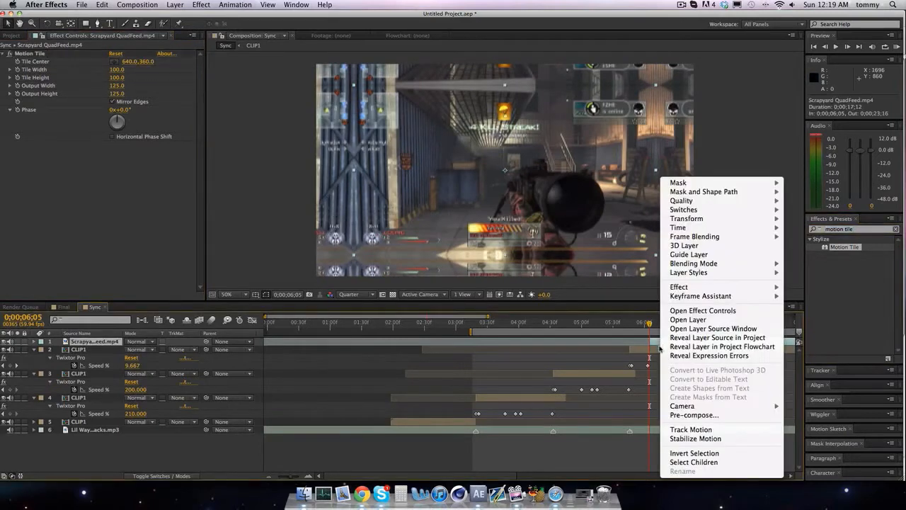
click(698, 415)
text(CLIPUNO)
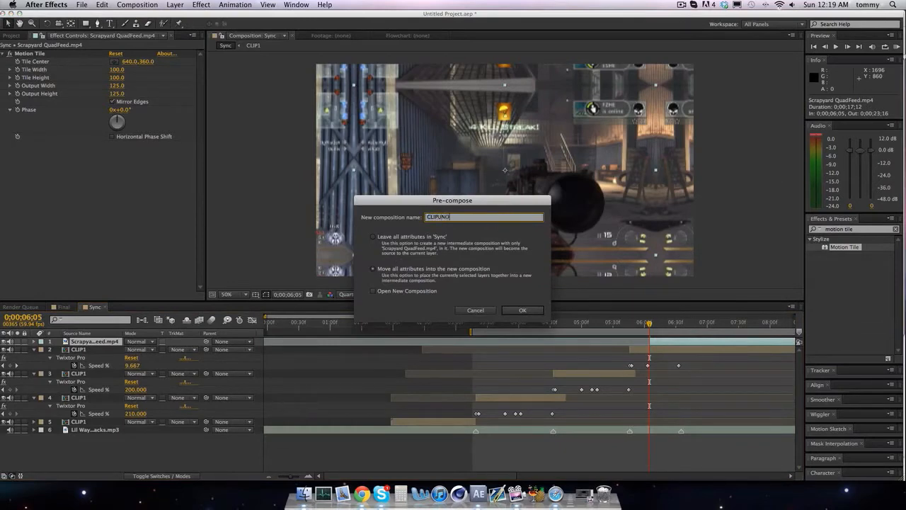
key(Return)
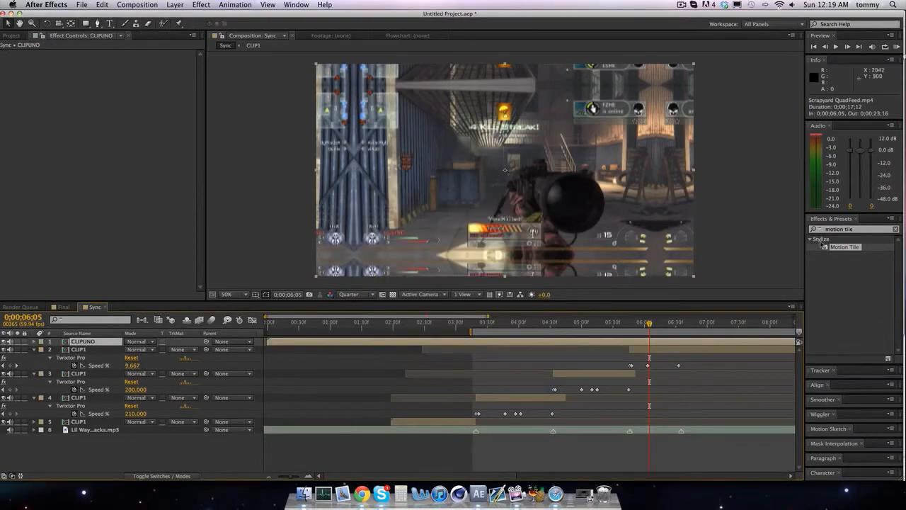
Step: Split the CLIPUNO layer at 0;00;06;05 and delete the part before it
key(super+shift+d)
click(606, 350)
key(Delete)
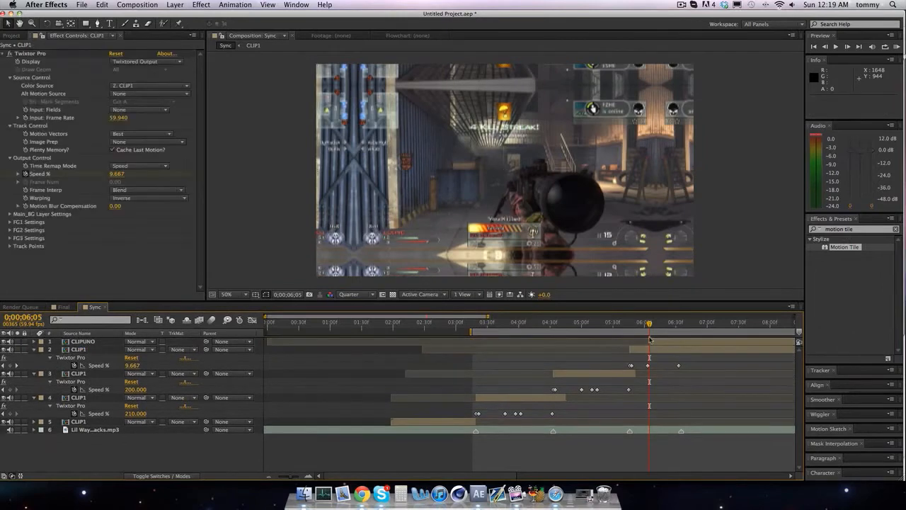
Step: Apply Twixtor Pro to CLIPUNO with a 59.94 input frame rate and enable Speed % keyframing at 0;00;06;05
click(650, 341)
click(867, 230)
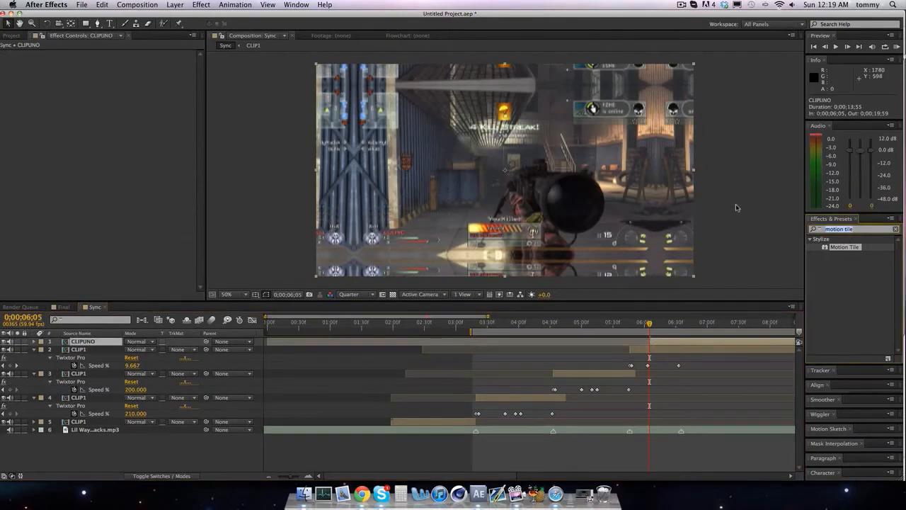
text(twixtor)
drag(848, 255, 659, 343)
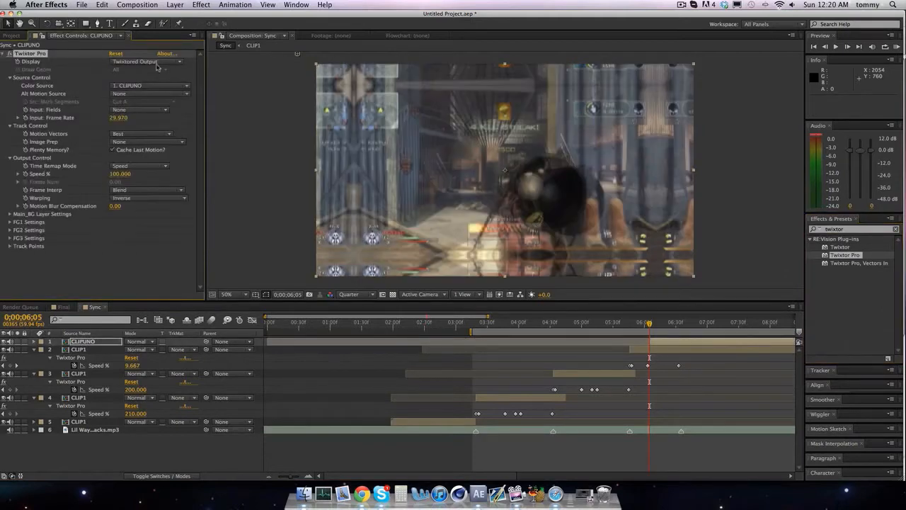
click(119, 118)
text(59.94)
key(Return)
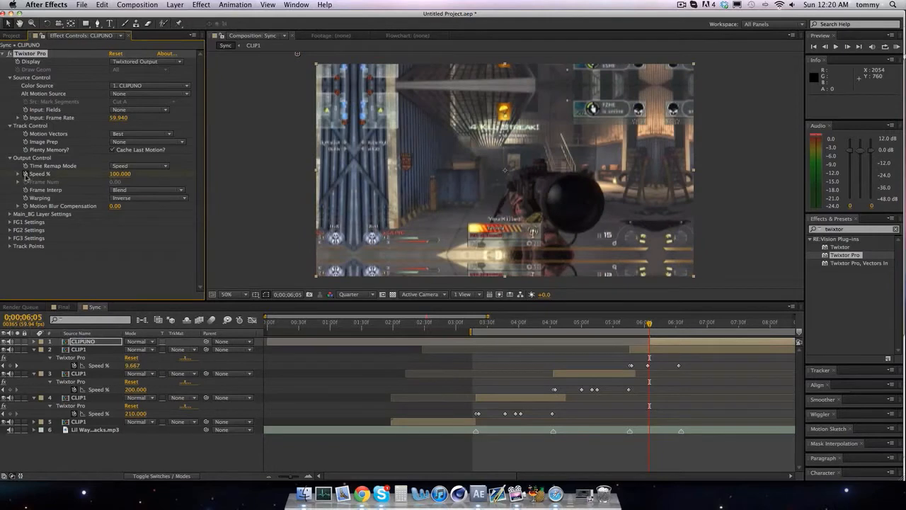
Step: Set CLIPUNO's Twixtor Speed % to 10 at 0;00;06;15
key(shift+Page_Down)
click(120, 175)
text(10)
key(Return)
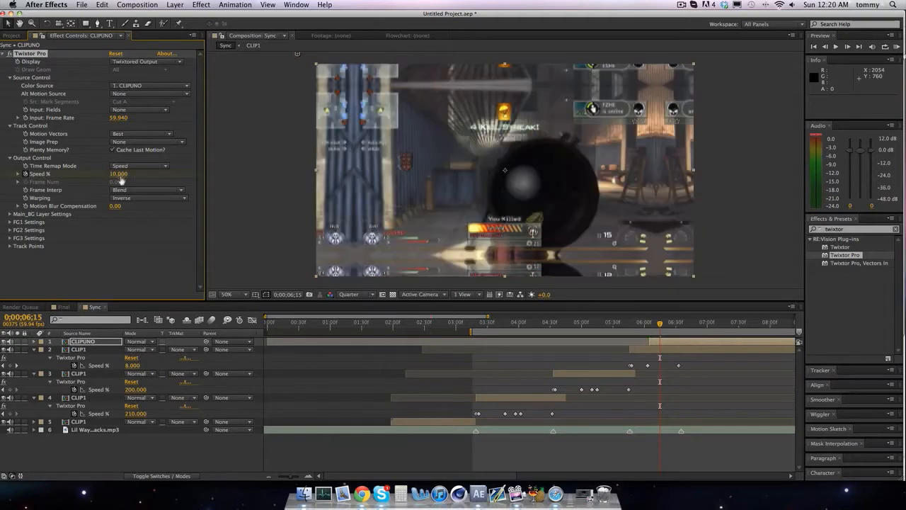
Step: Try a Speed % of 20 for CLIPUNO at 0;00;06;34, and settle on 18
key(Page_Down)
key(shift+Page_Down)
key(shift+Page_Down)
key(Page_Up)
key(Page_Up)
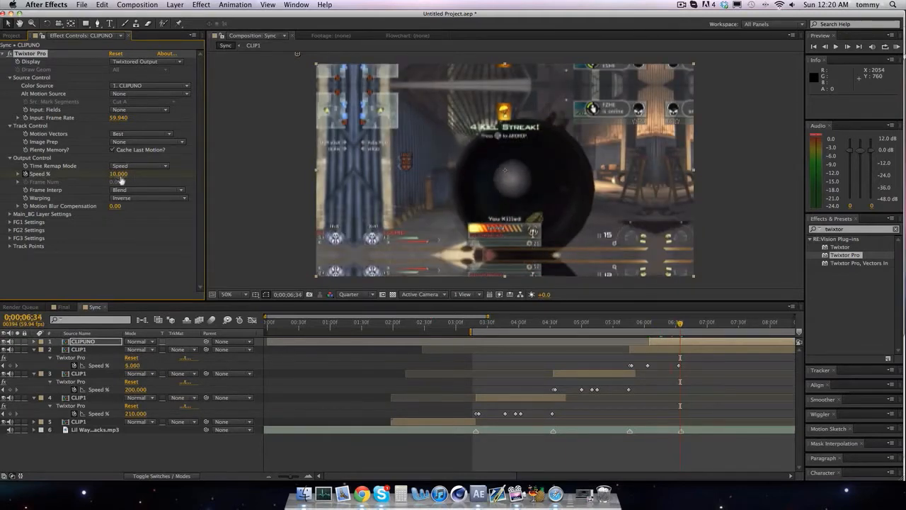
click(120, 174)
text(20)
key(Return)
click(120, 174)
text(18)
key(Return)
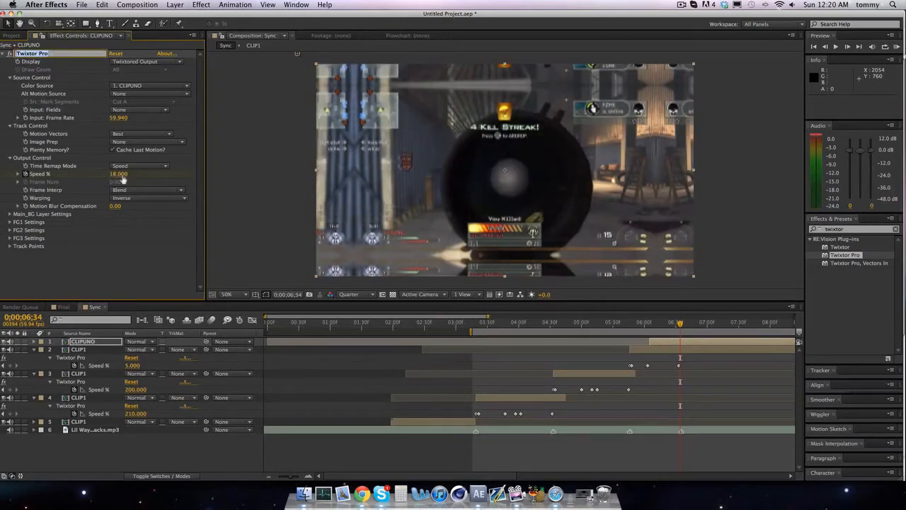
Step: Split the CLIPUNO layer at 0;00;06;35, on the music's next beat marker
click(131, 255)
key(Page_Down)
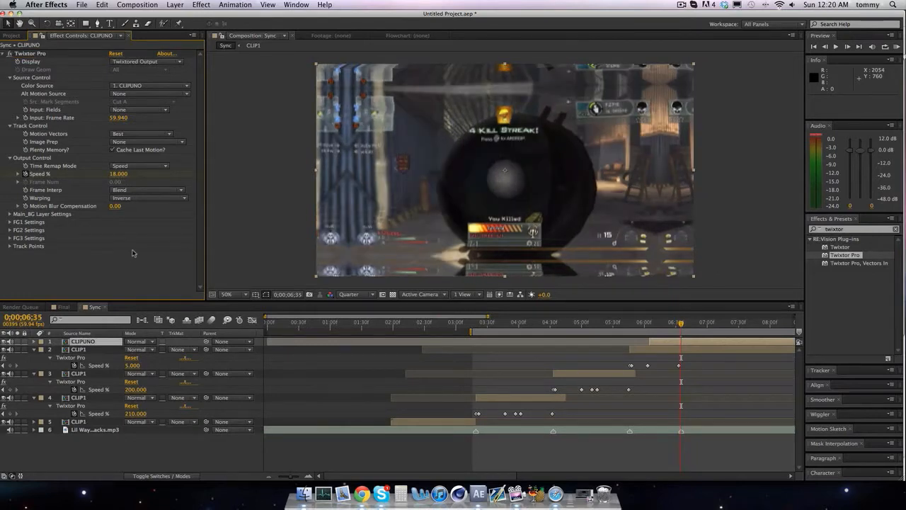
key(super+d)
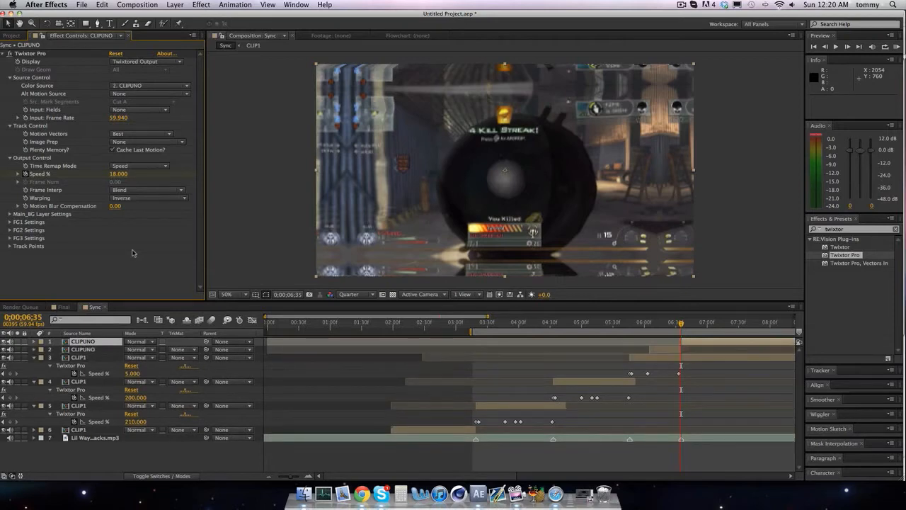
Step: Delete the parts of CLIPUNO and of the uppermost CLIP1 layer that run past 0;00;06;35, splitting CLIP1 there first
click(688, 343)
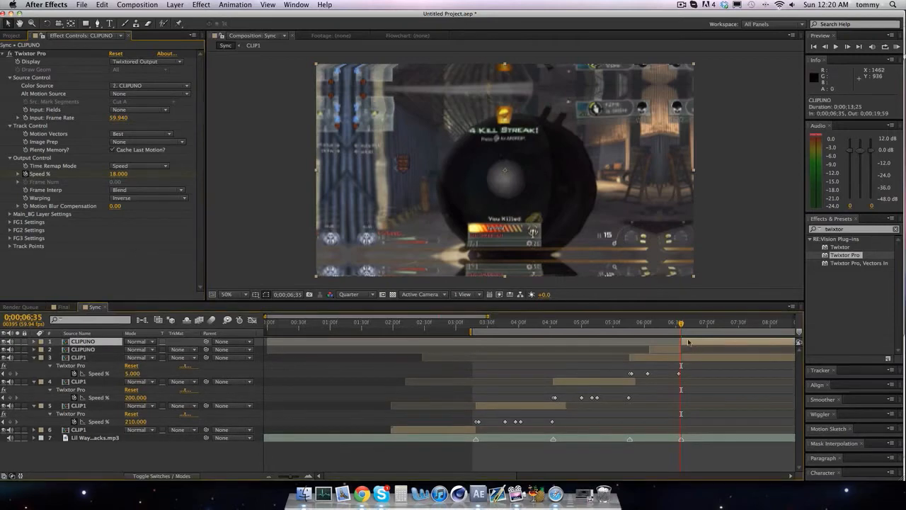
key(Delete)
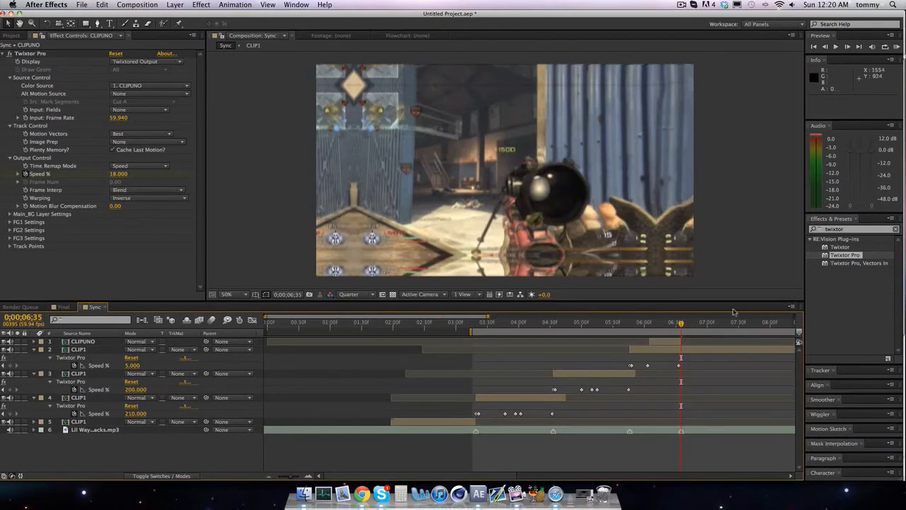
click(719, 347)
key(super+d)
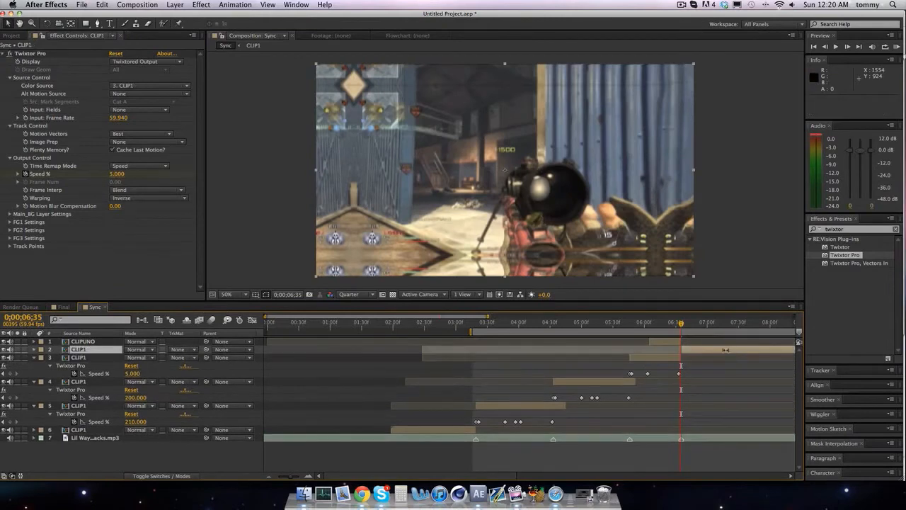
key(Delete)
Step: Duplicate the trimmed CLIPUNO layer, move the copy to start at 0;00;06;34, and remove Twixtor Pro from it
click(660, 342)
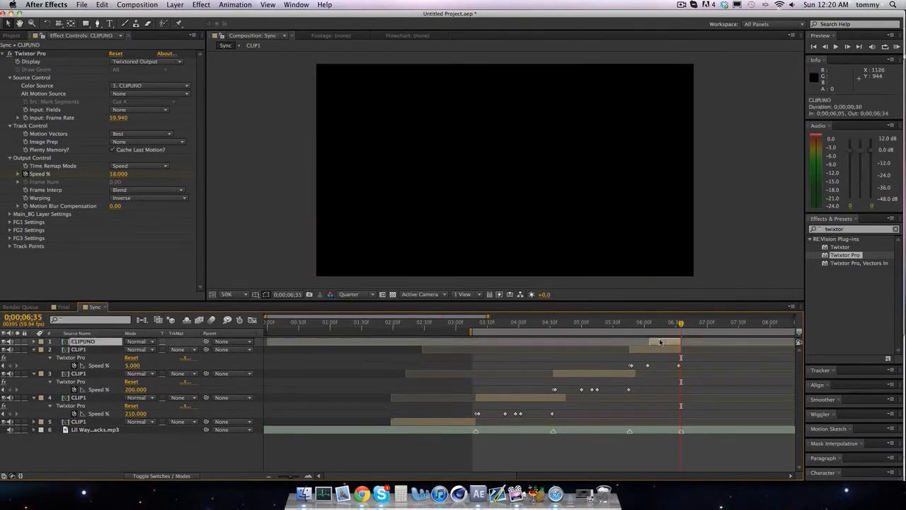
key(super+d)
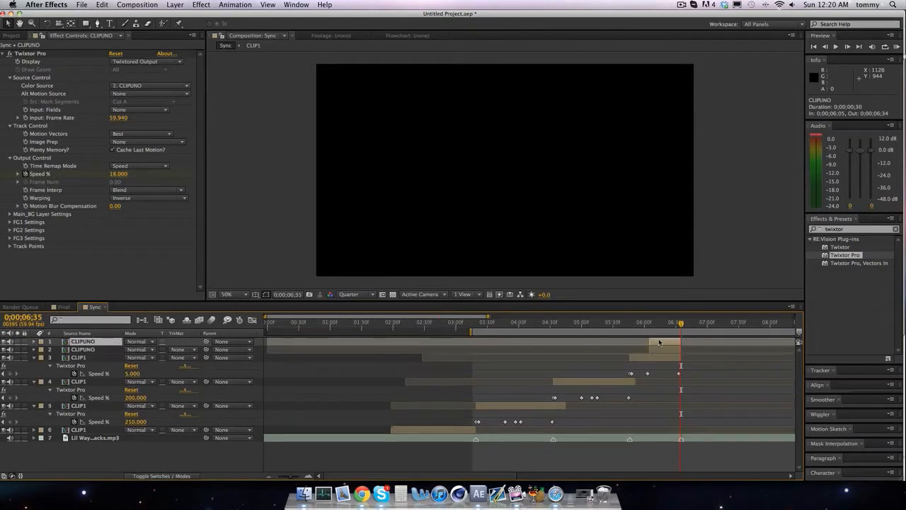
drag(657, 345, 687, 347)
click(39, 54)
key(Delete)
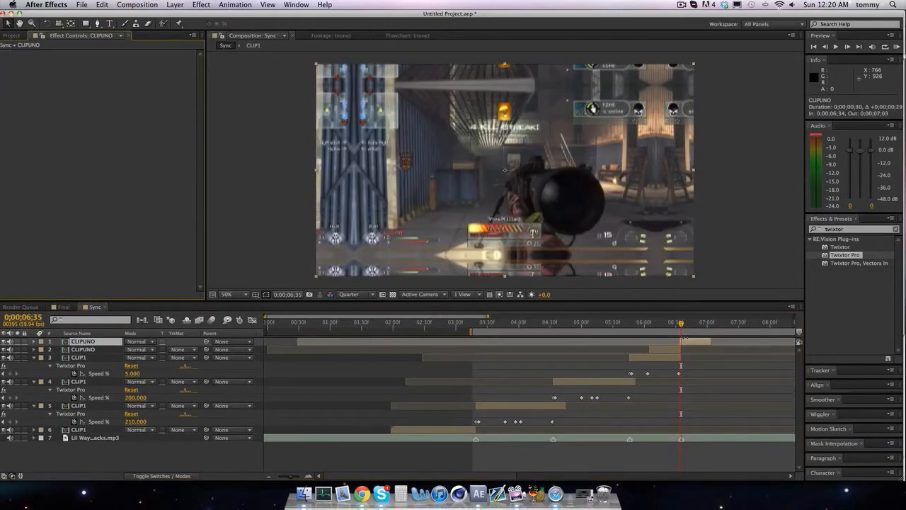
Step: Slide the CLIPUNO copy back to 0;00;06;23, checking against the music's waveform, and trim its start to 0;00;06;35
drag(693, 342, 678, 344)
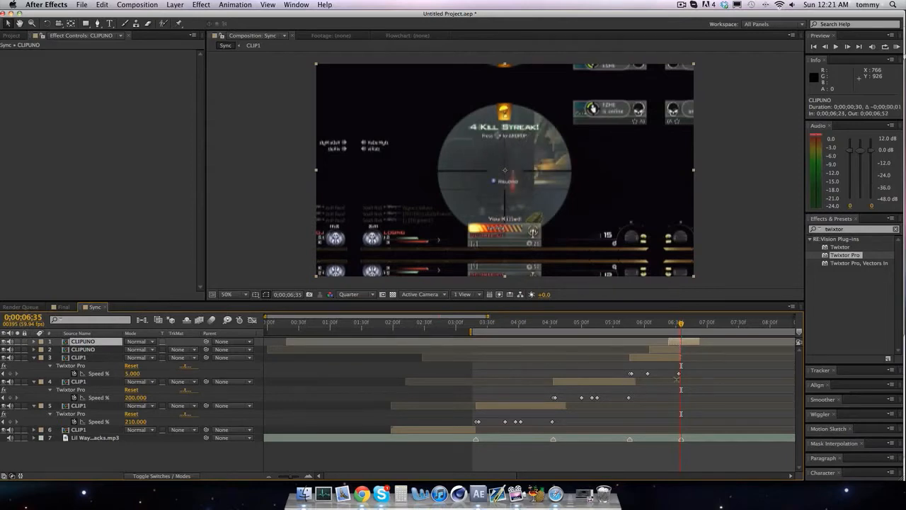
click(655, 438)
key(l)
key(l)
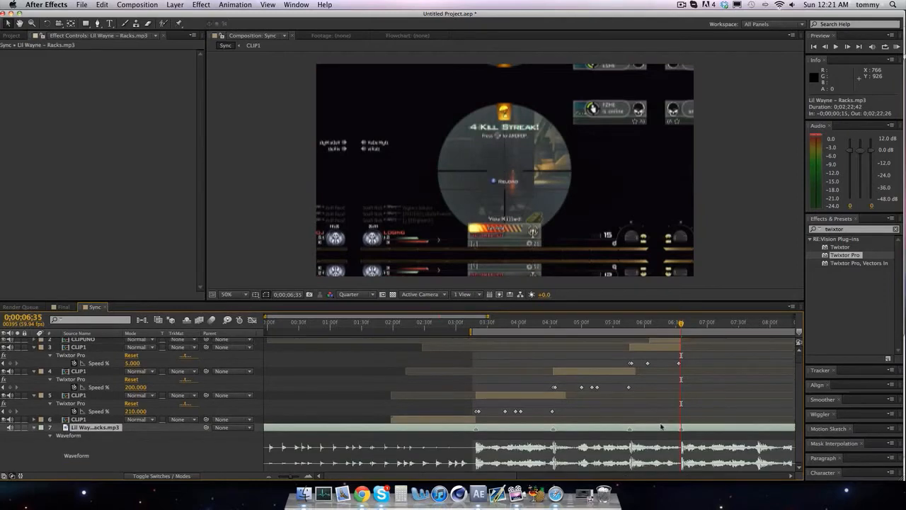
scroll(664, 409, up, 1)
click(684, 341)
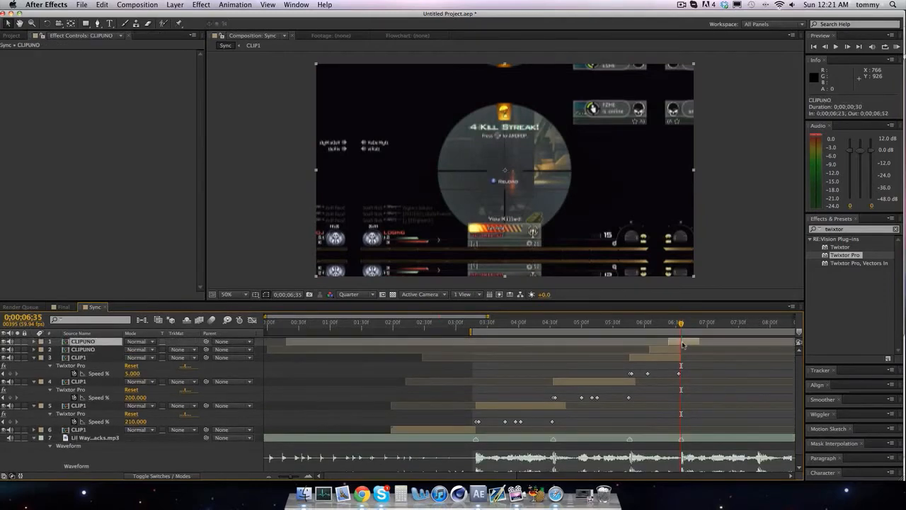
Step: Reveal the keyframes of the lower CLIPUNO layer and remove its Speed % keyframe at 0;00;06;34
click(676, 351)
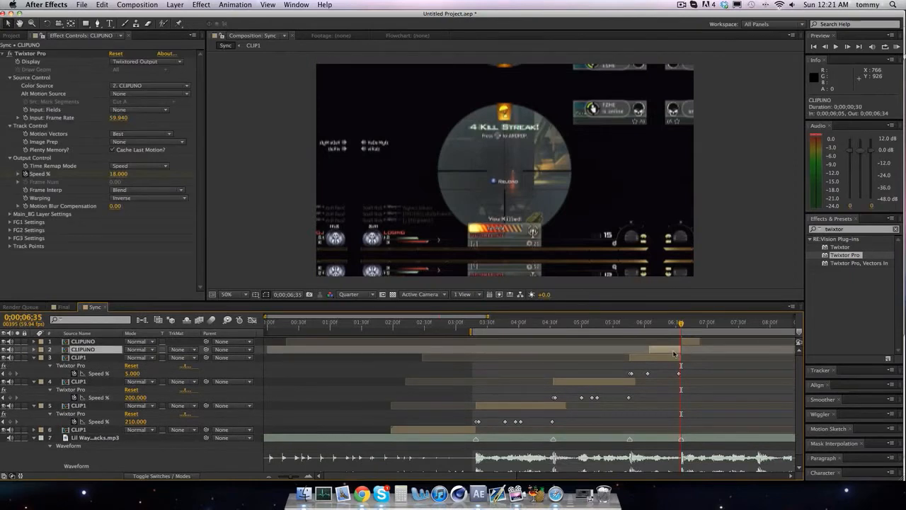
key(u)
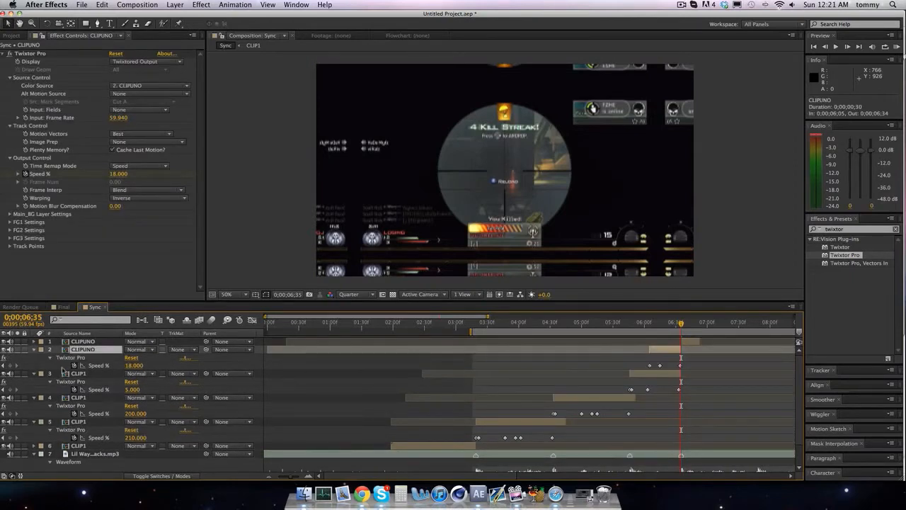
click(5, 366)
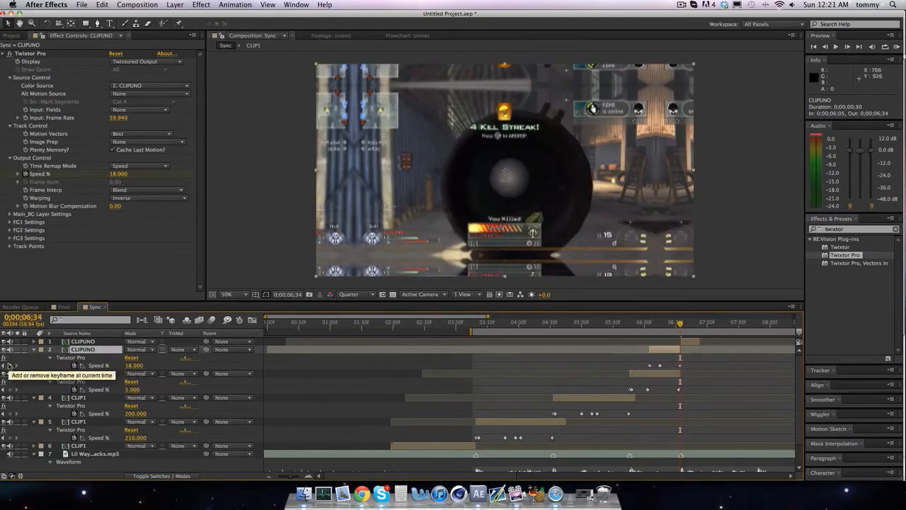
click(4, 366)
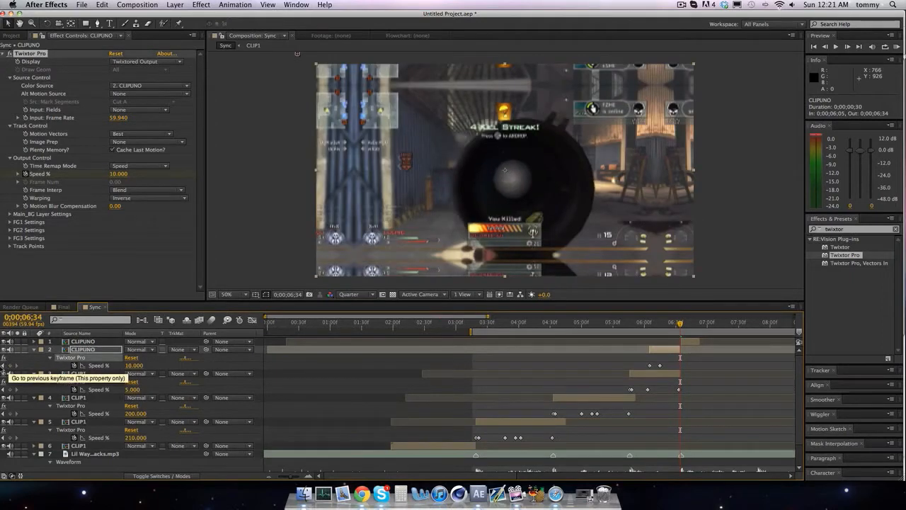
Step: Add a Speed % keyframe of 10 at 0;00;06;25 on the lower CLIPUNO layer
key(shift+Page_Down)
key(shift+Page_Down)
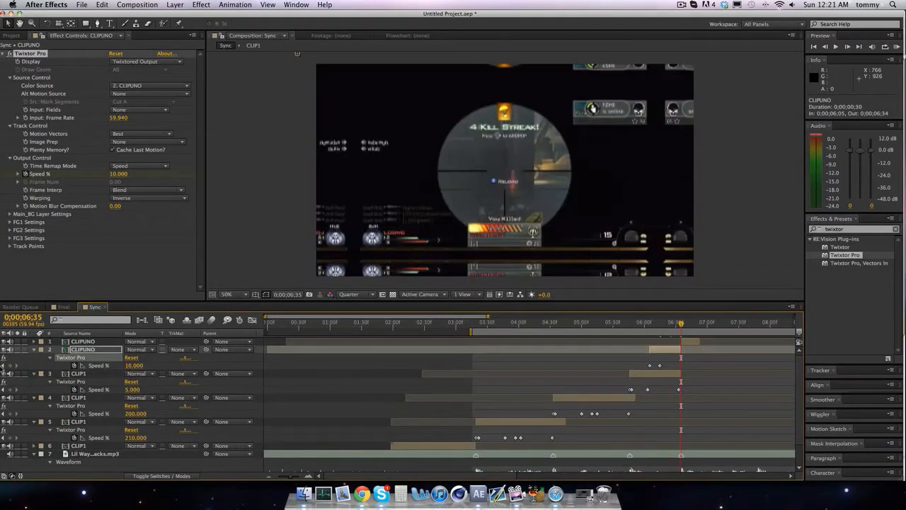
key(shift+Page_Up)
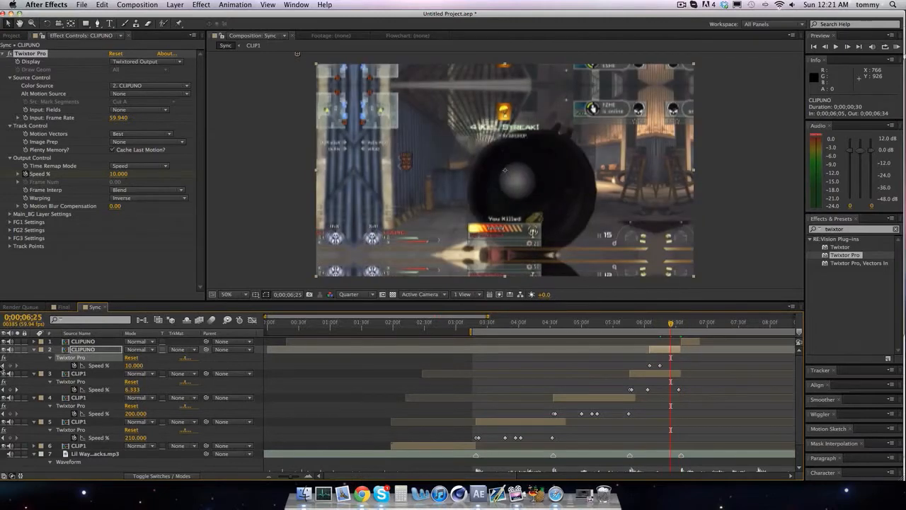
click(10, 365)
Step: Add a Speed % keyframe of 150 at 0;00;06;34 on the lower CLIPUNO layer
key(shift+Page_Down)
key(Page_Up)
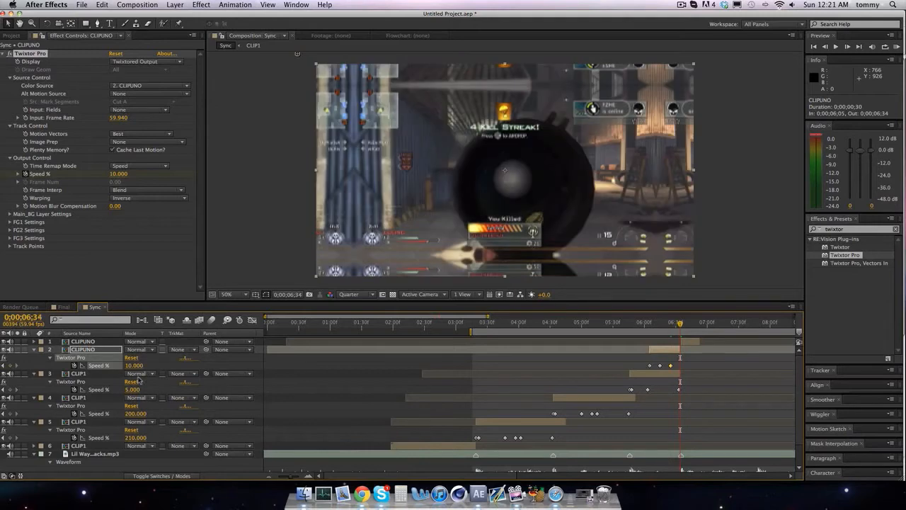
click(134, 365)
key(Return)
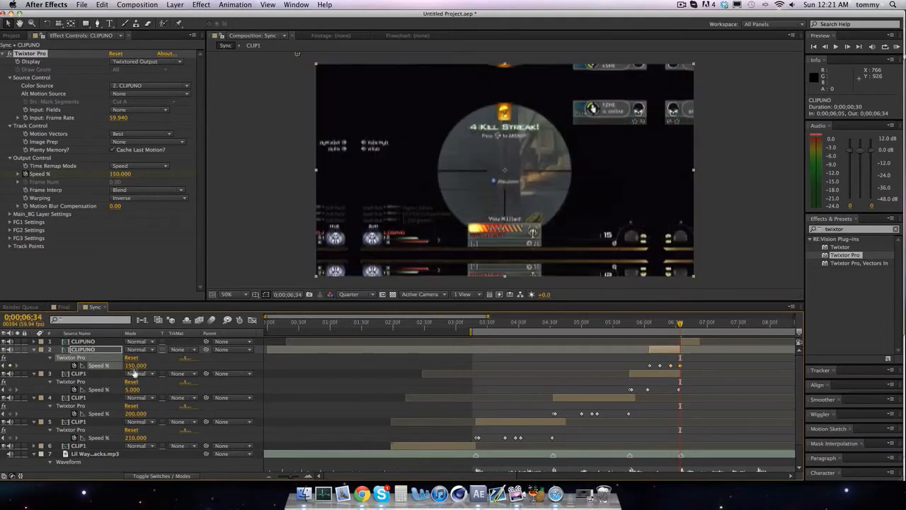
Step: Compare the frames just before and after the cut between the two CLIPUNO layers for a matching image
key(Page_Down)
key(Page_Down)
key(Page_Down)
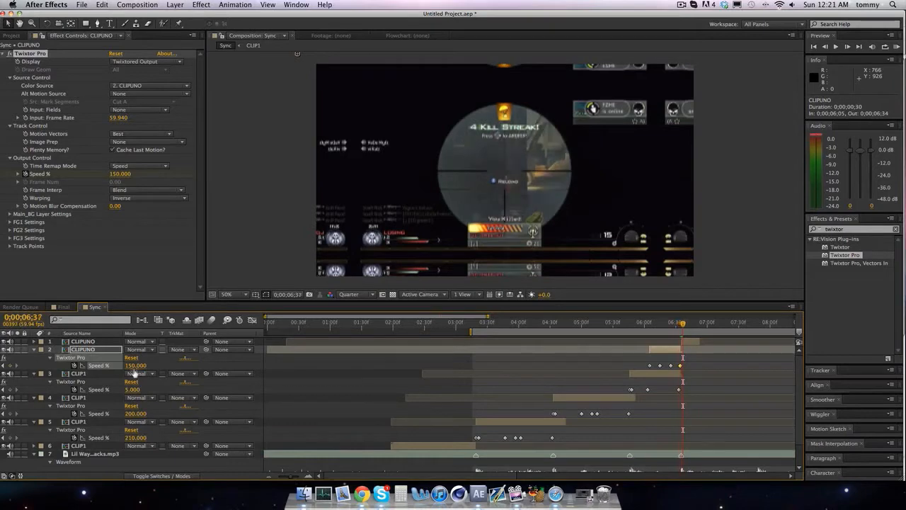
key(Page_Up)
key(Page_Up)
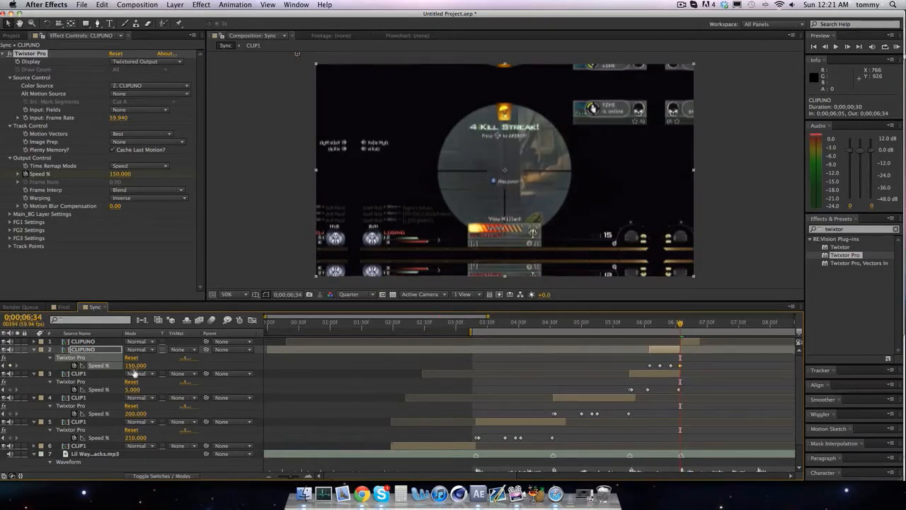
key(Page_Up)
key(Page_Up)
key(Page_Down)
key(Page_Down)
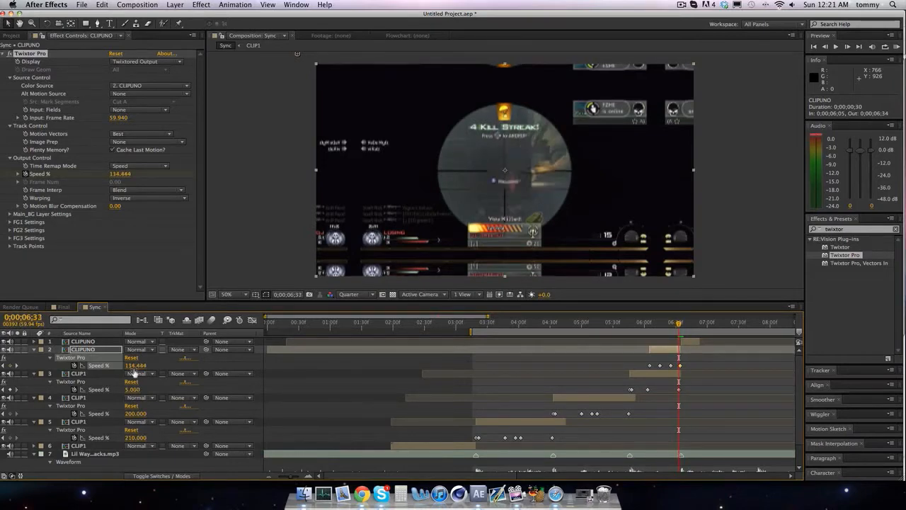
Step: Try Speed % values of 120, 115 and 100 for the lower CLIPUNO layer at 0;00;06;34
click(134, 366)
text(120)
key(Return)
click(133, 367)
text(115)
key(Return)
click(133, 369)
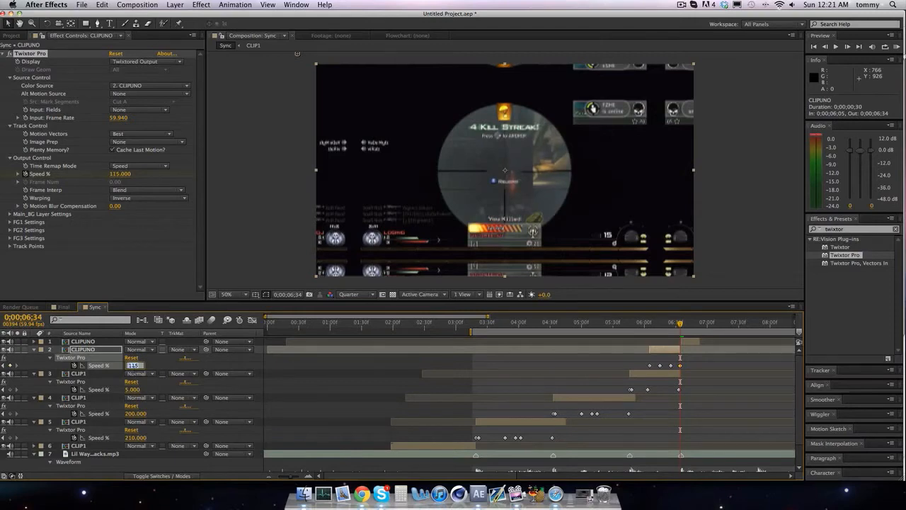
text(100)
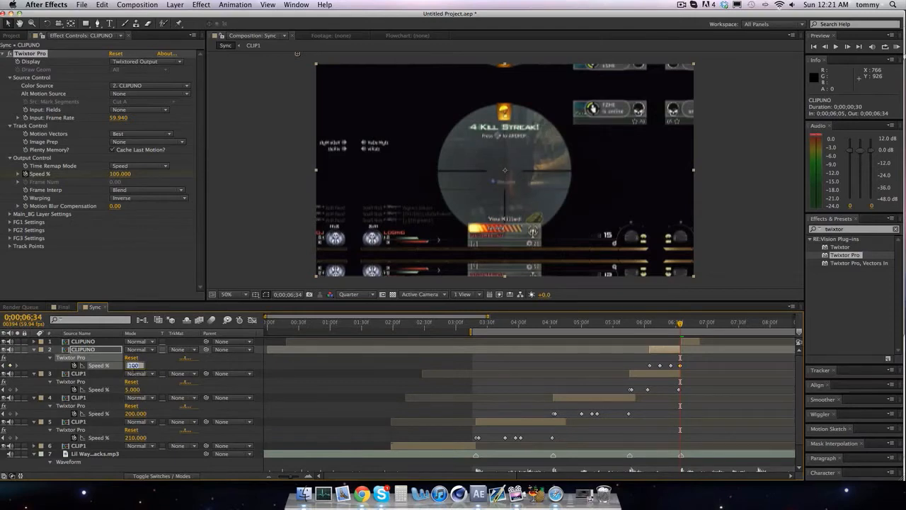
Step: Move the lower CLIPUNO layer's Speed % keyframe from 0;00;06;25 to 0;00;06;29
click(5, 3)
click(144, 262)
key(j)
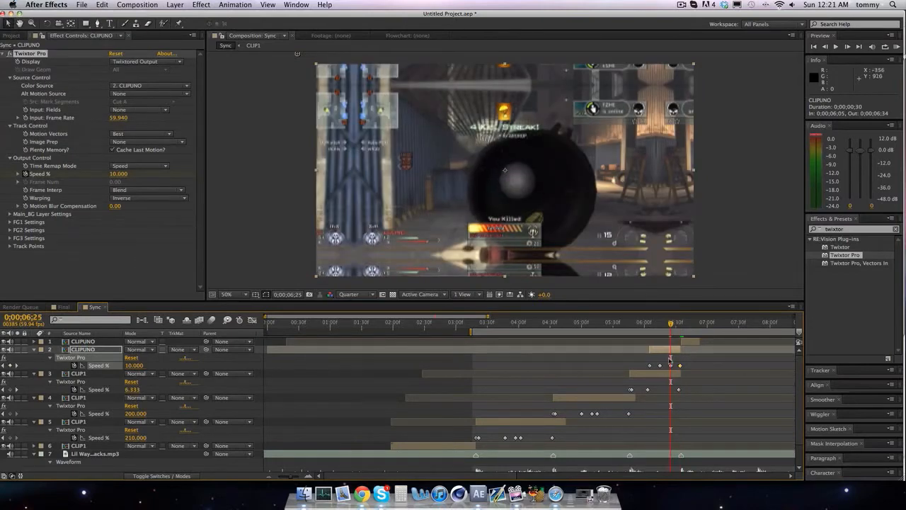
drag(671, 365, 674, 365)
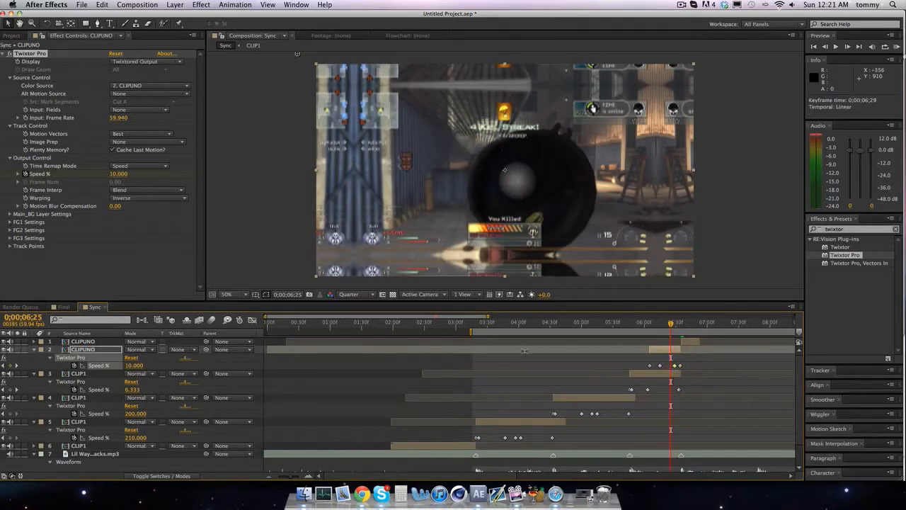
Step: Try Speed % values of 120 and 160 at the lower CLIPUNO layer's 0;00;06;34 keyframe, and settle on 140
click(16, 366)
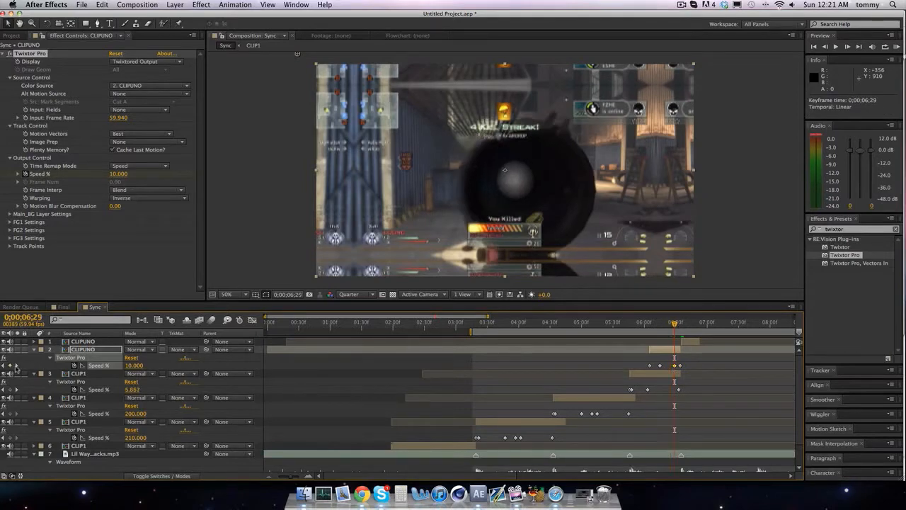
click(16, 366)
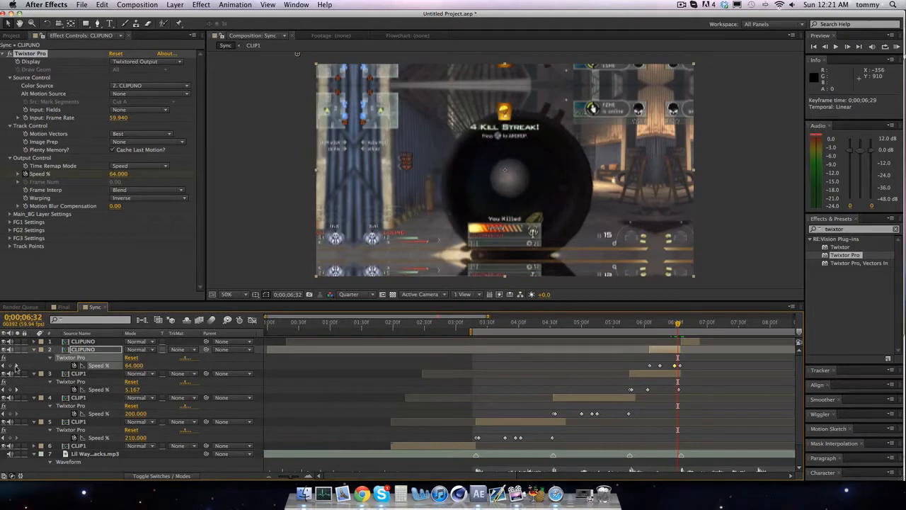
click(16, 366)
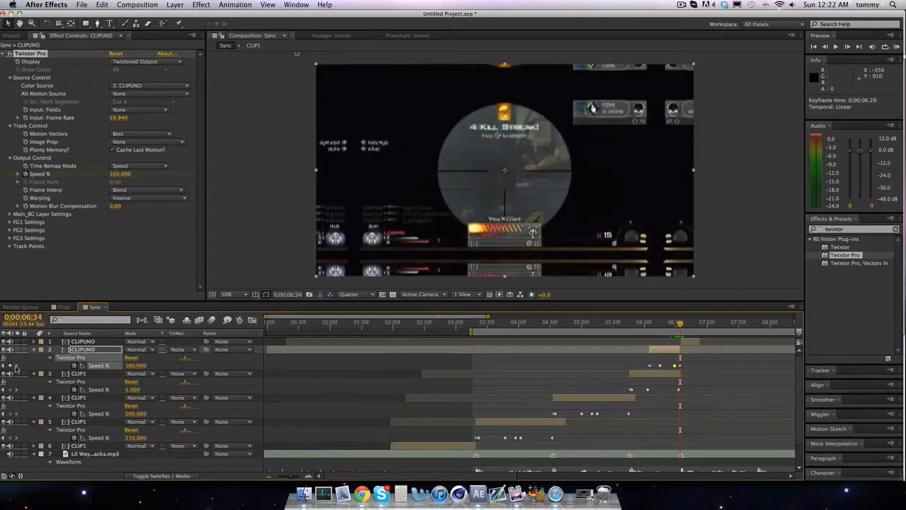
click(128, 365)
text(120)
key(Return)
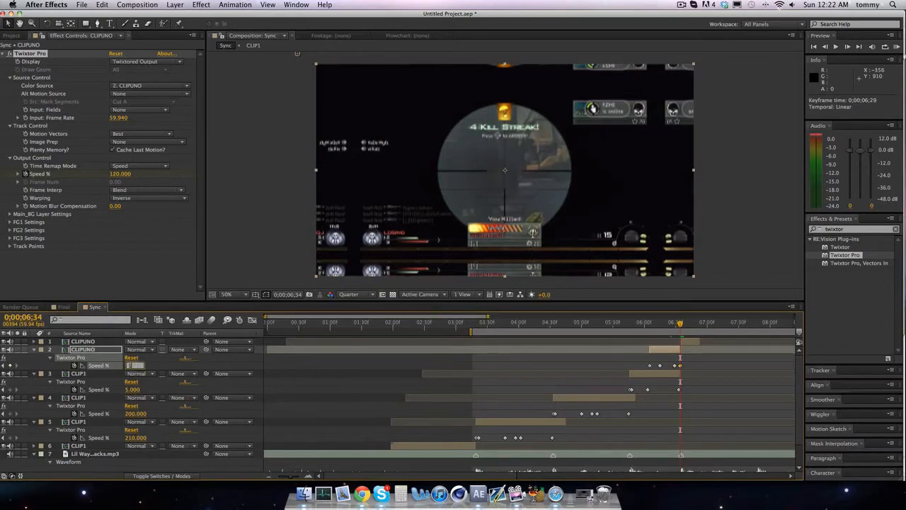
text(160)
key(Return)
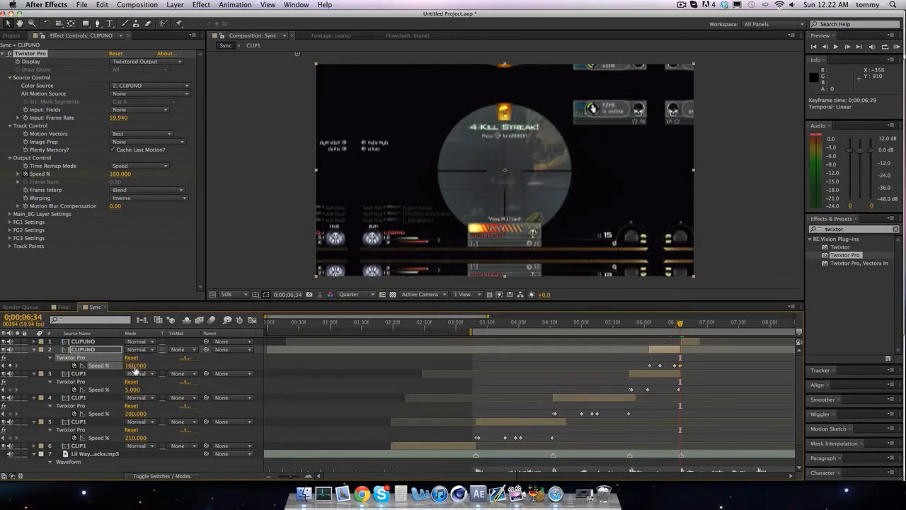
click(135, 365)
text(140)
key(Return)
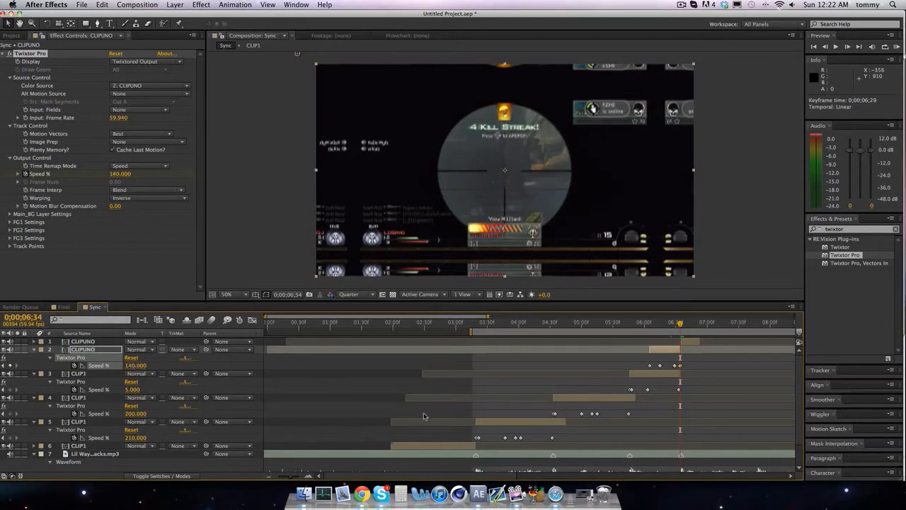
Step: Move the 0;00;06;29 Speed % keyframe to 0;00;06;28, preview the cut, and mute the audio of both CLIPUNO layers
drag(674, 367, 674, 367)
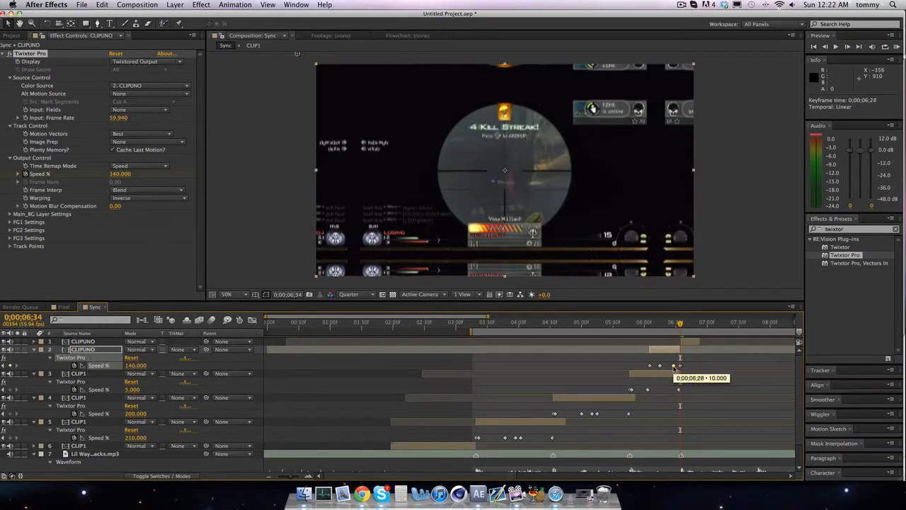
key(space)
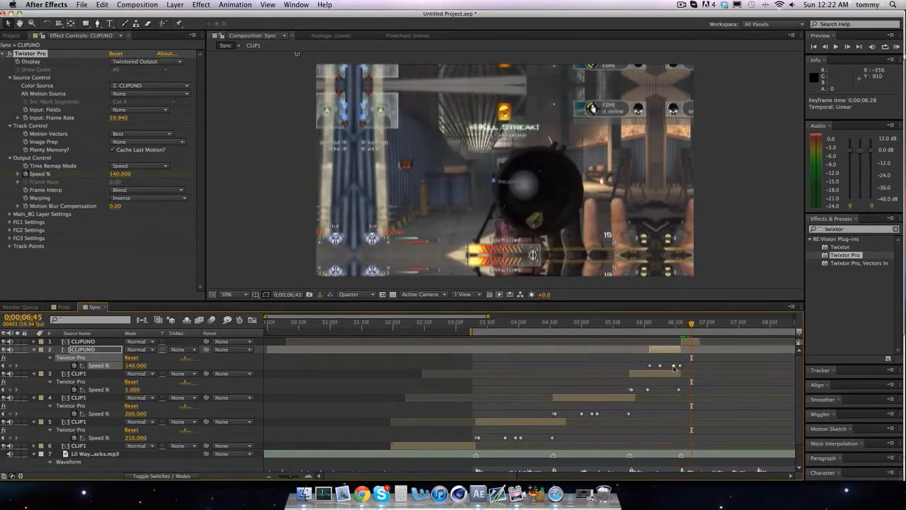
click(10, 341)
click(10, 349)
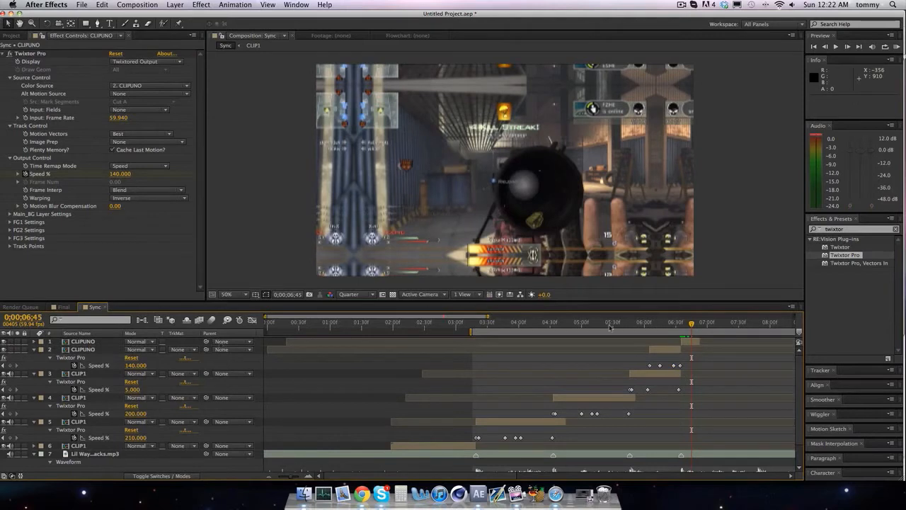
Step: Extend the end of the upper CLIPUNO layer to 0;00;07;57 and apply Twixtor Pro to it, with the current time at 0;00;06;35
drag(689, 323, 689, 324)
click(700, 341)
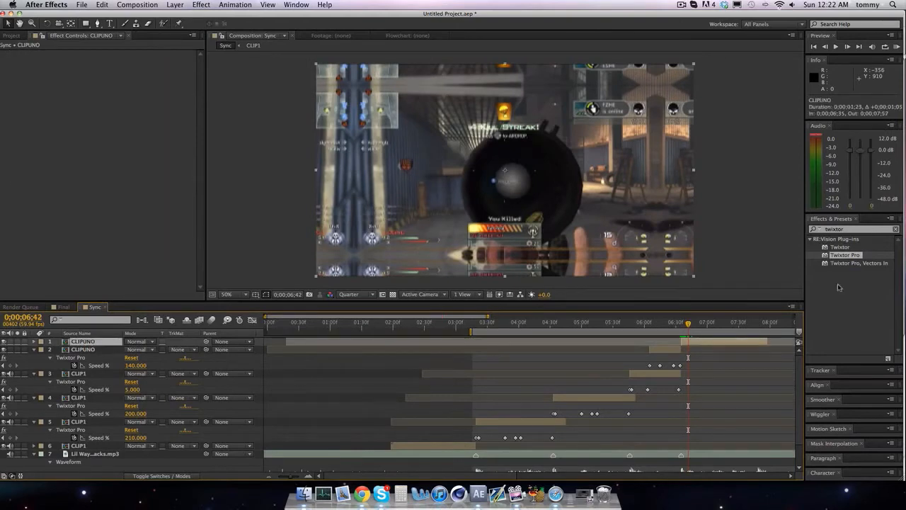
drag(853, 255, 681, 326)
click(682, 325)
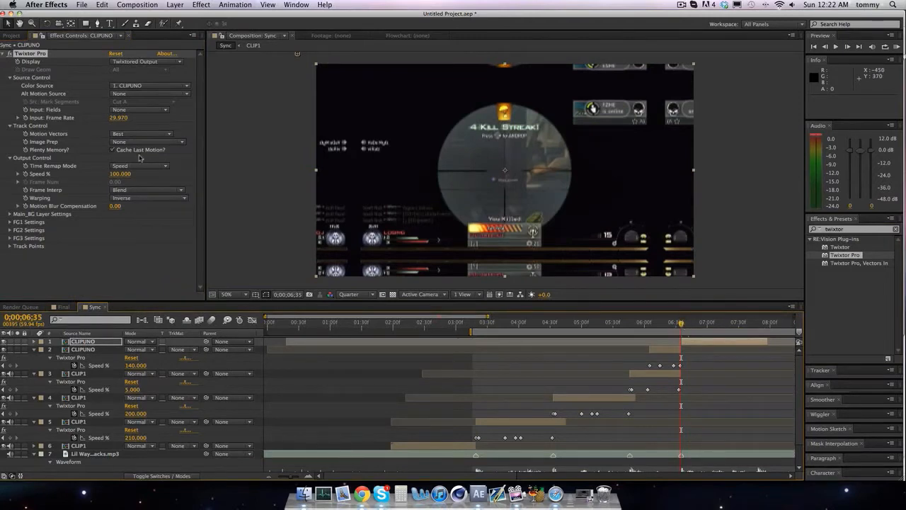
Step: Set the Twixtor Pro input frame rate of the upper CLIPUNO layer to 59.94
click(124, 118)
text(59.9)
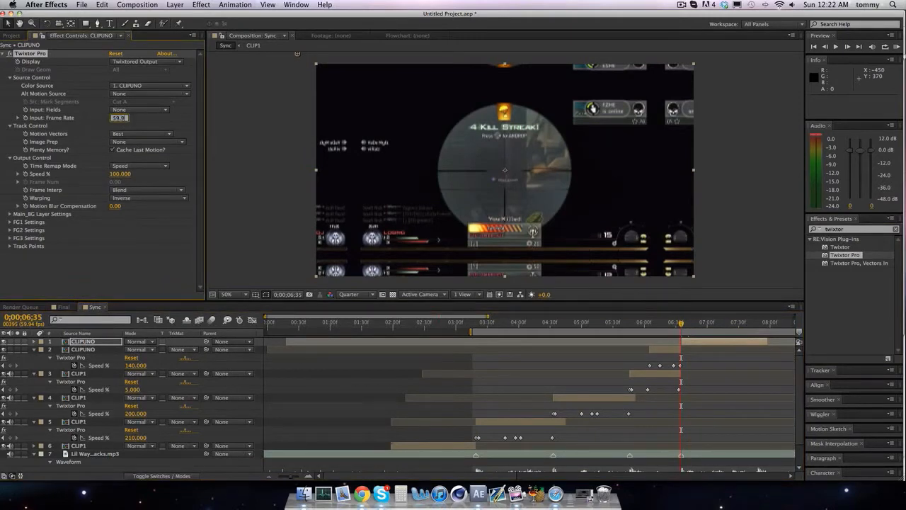
text(4)
key(Return)
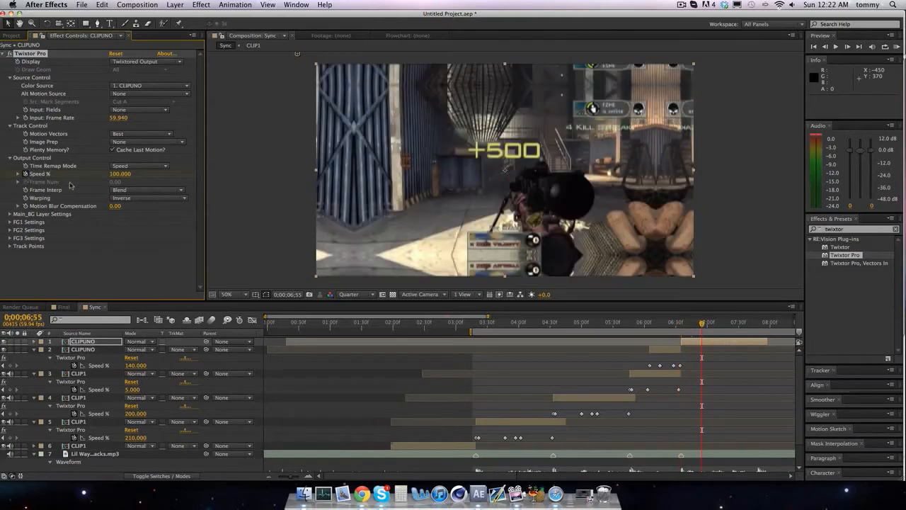
Step: Keyframe the upper CLIPUNO layer's Speed % to 10 at 0;00;06;55 and check the slowdown on nearby frames
click(117, 176)
text(10)
key(Return)
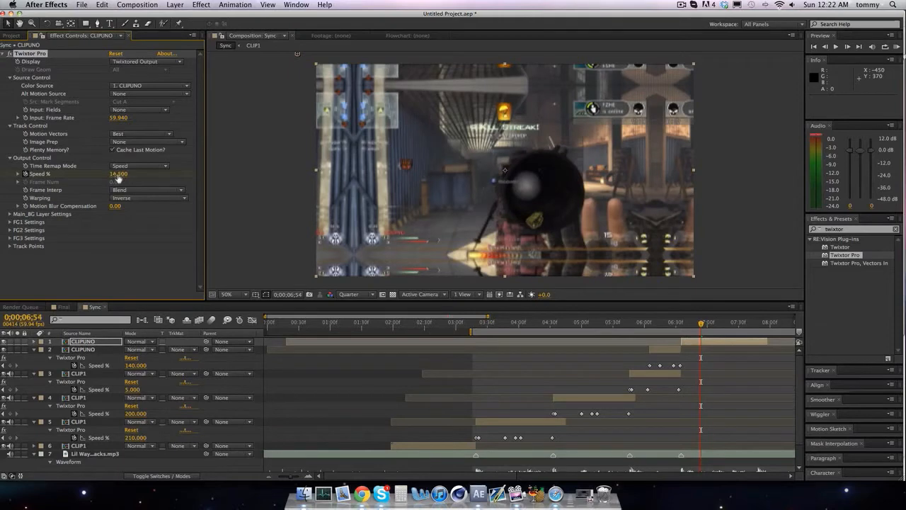
key(shift+Page_Up)
key(shift+Page_Up)
key(Page_Up)
key(shift+Page_Down)
key(shift+Page_Down)
drag(118, 177, 126, 178)
Step: Add the Sync composition to the Final composition beneath the AE layer and start the work area at 0;00;03;04
click(62, 307)
click(16, 35)
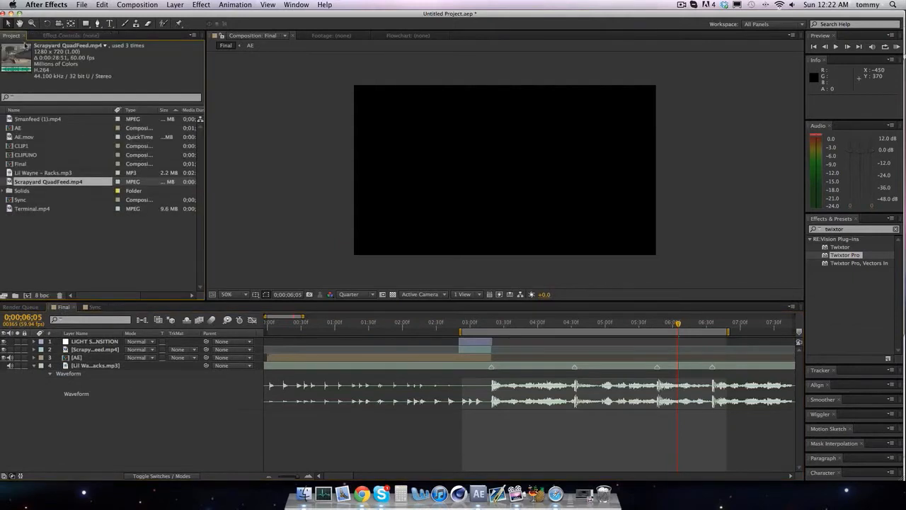
click(25, 164)
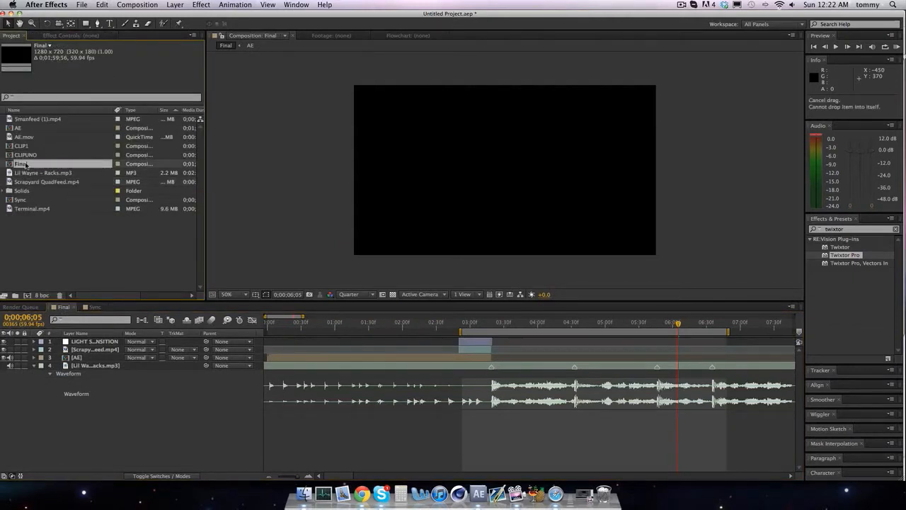
mouse_move(24, 199)
mouse_down()
mouse_move(481, 346)
mouse_move(492, 362)
mouse_move(121, 364)
mouse_move(160, 360)
mouse_up()
click(492, 324)
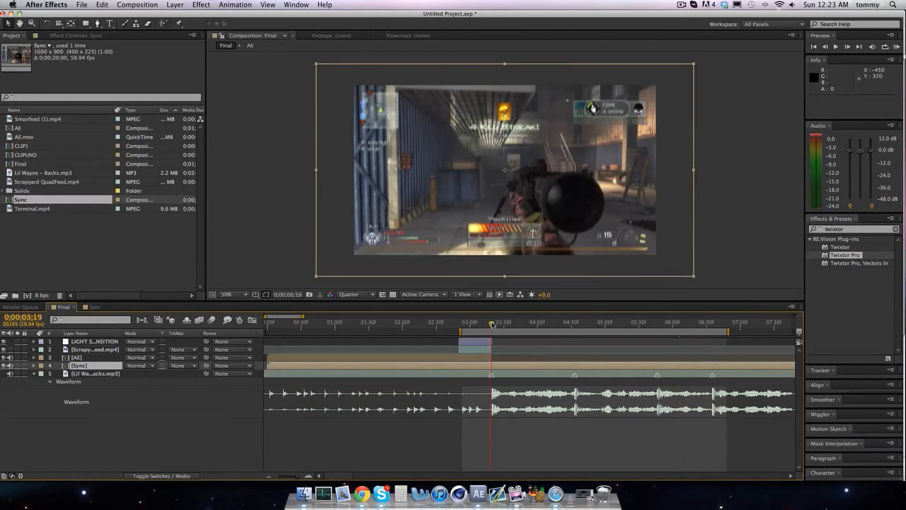
drag(491, 323, 472, 331)
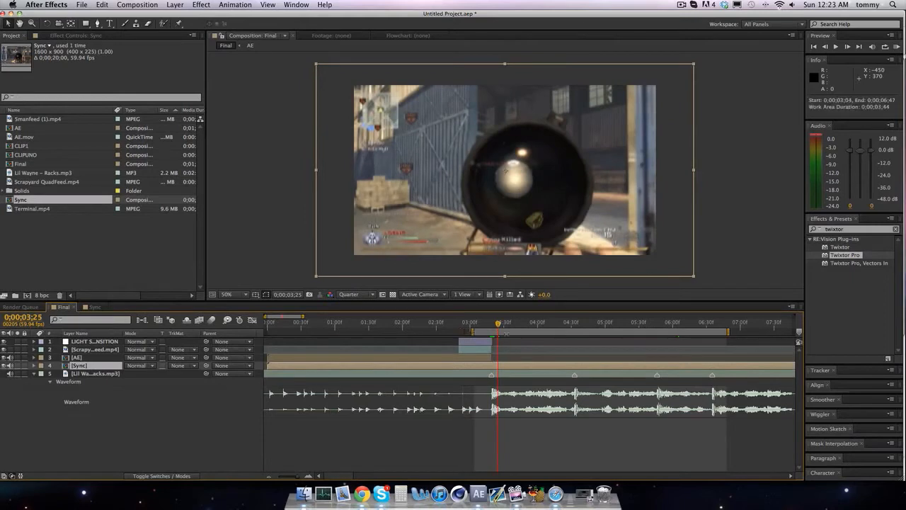
Step: RAM preview the Final composition's work area with the music, and quit the background application at the end of the Dock
click(896, 46)
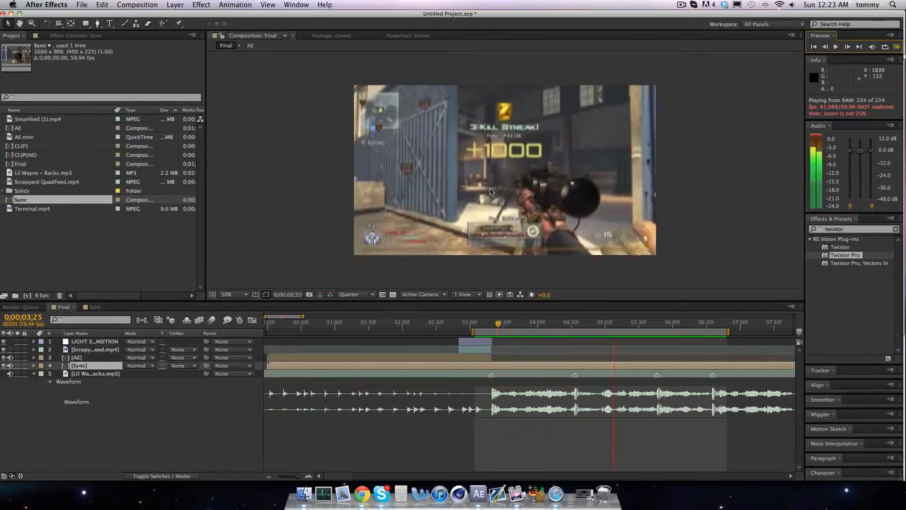
click(823, 220)
click(895, 46)
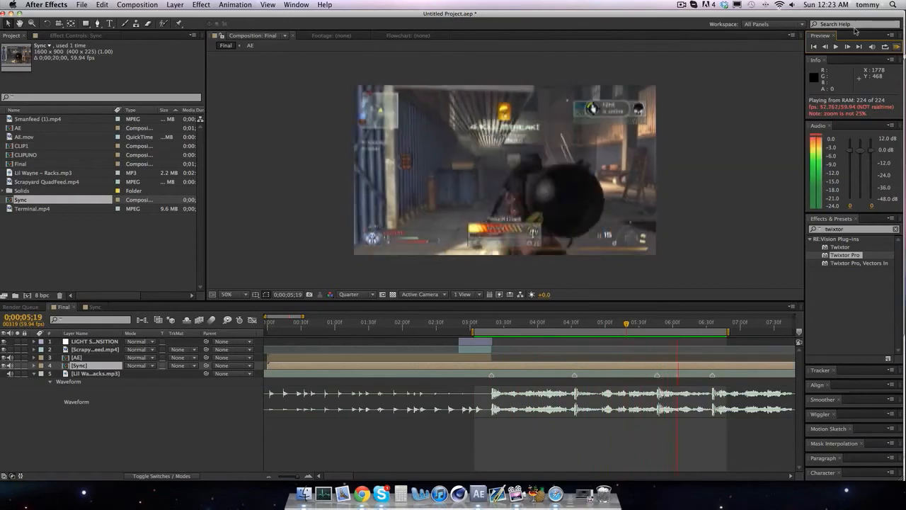
click(897, 46)
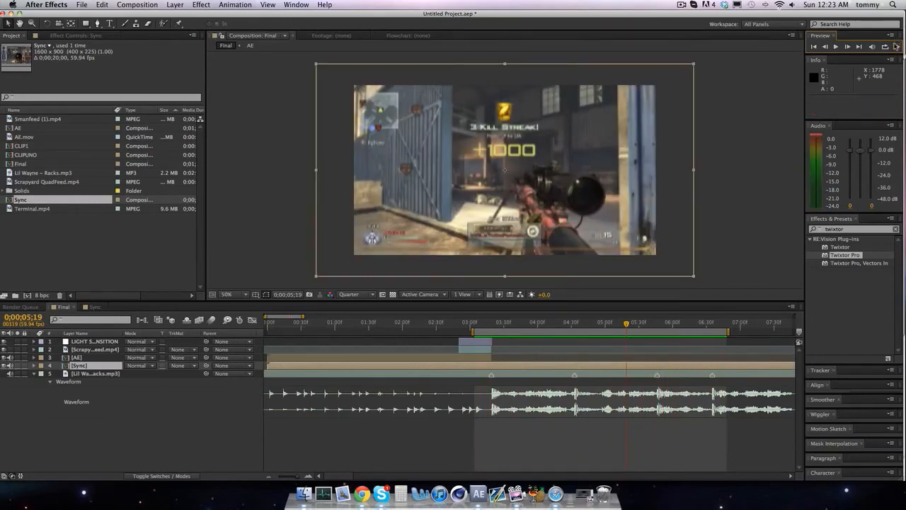
click(897, 46)
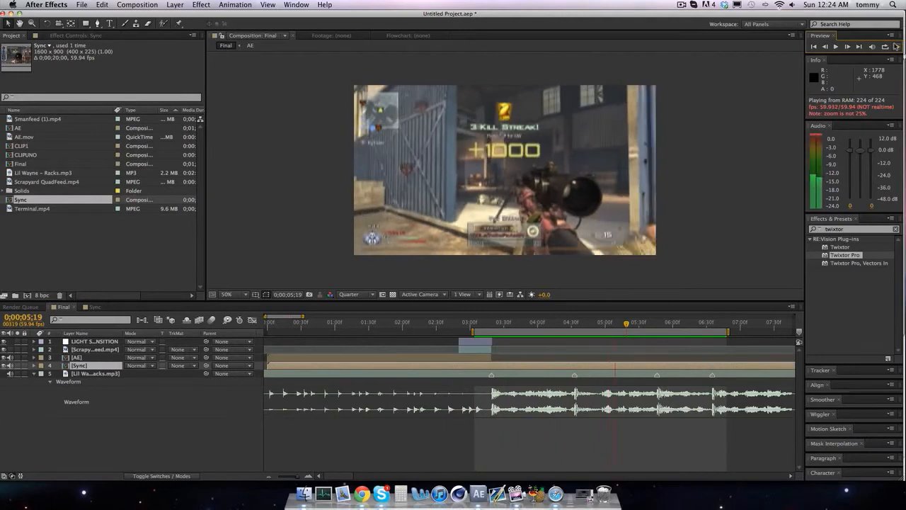
key(space)
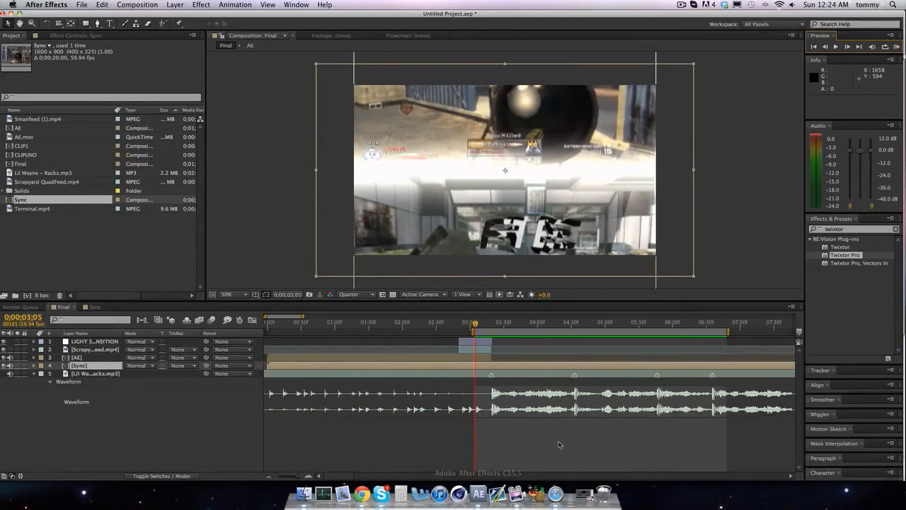
right_click(553, 486)
click(554, 434)
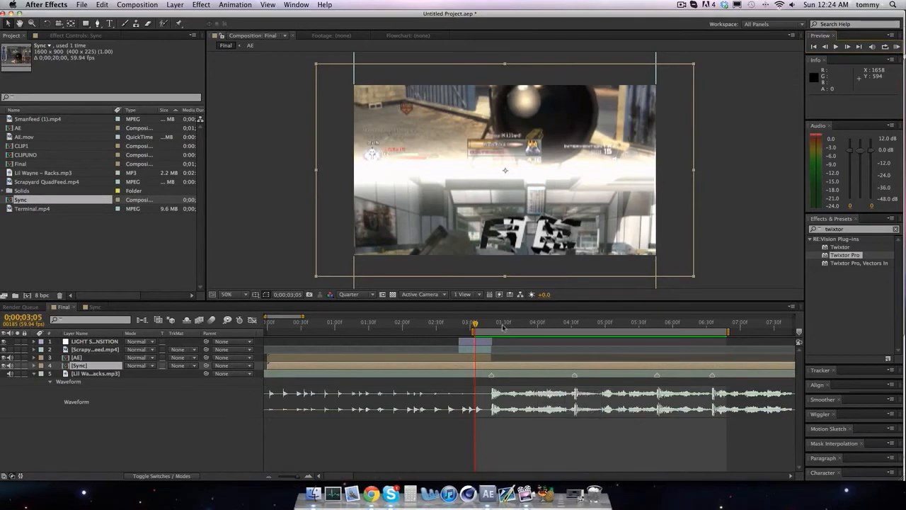
Step: In the Sync composition, pre-compose the two CLIPUNO layers into a new composition named CLIPUNO(lol)
click(95, 307)
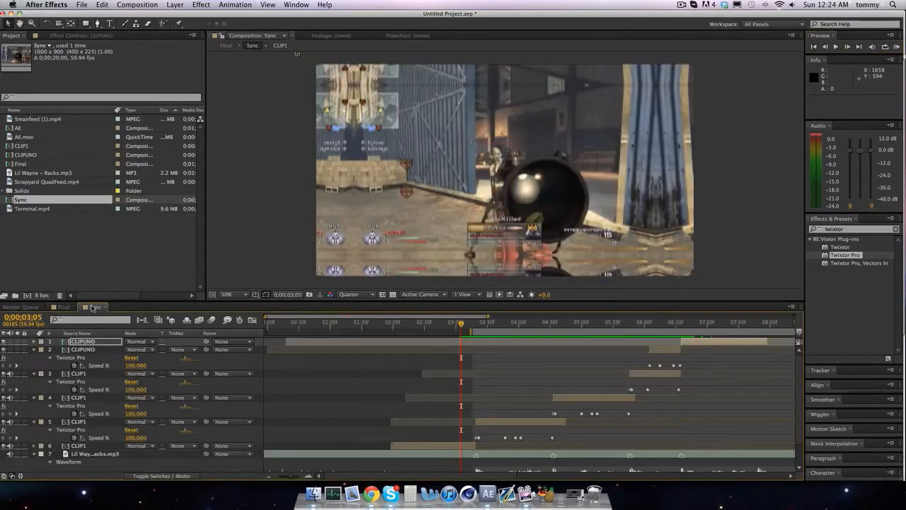
drag(656, 325, 649, 329)
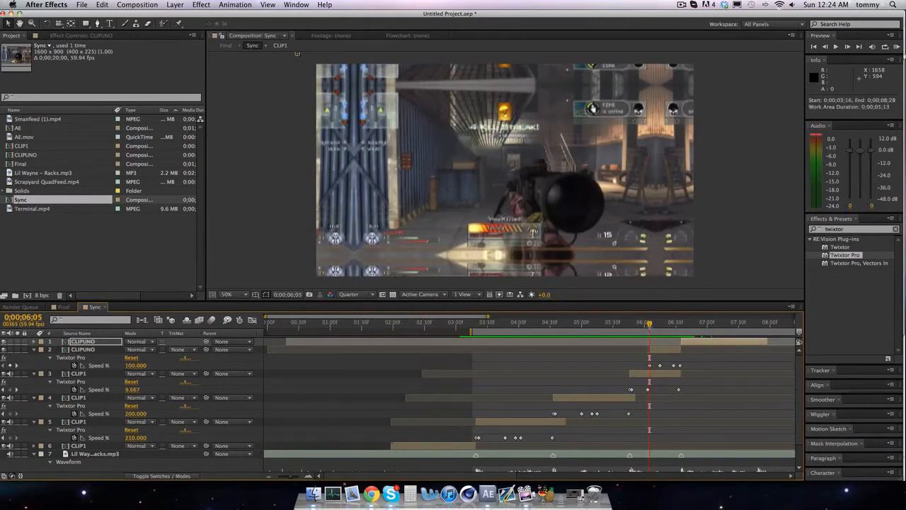
shift+click(659, 349)
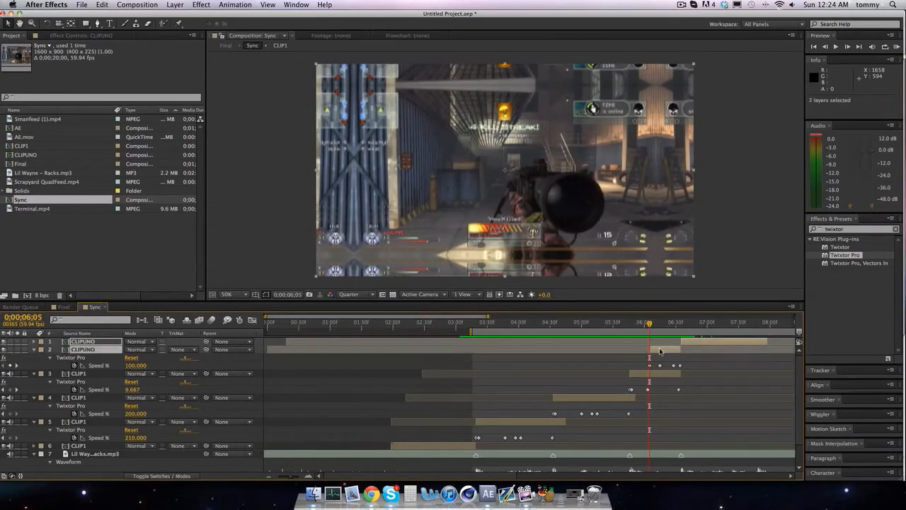
right_click(660, 349)
click(693, 418)
text(CLIPUNO(lol)
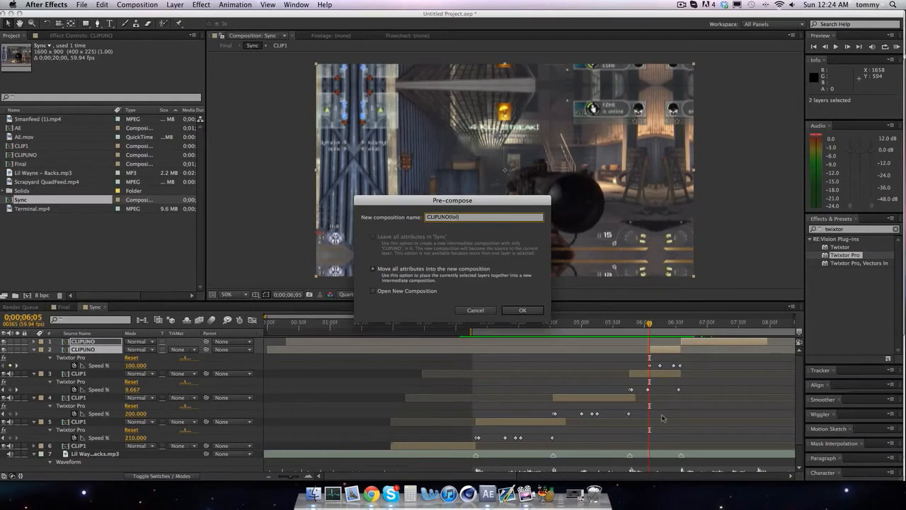
click(515, 309)
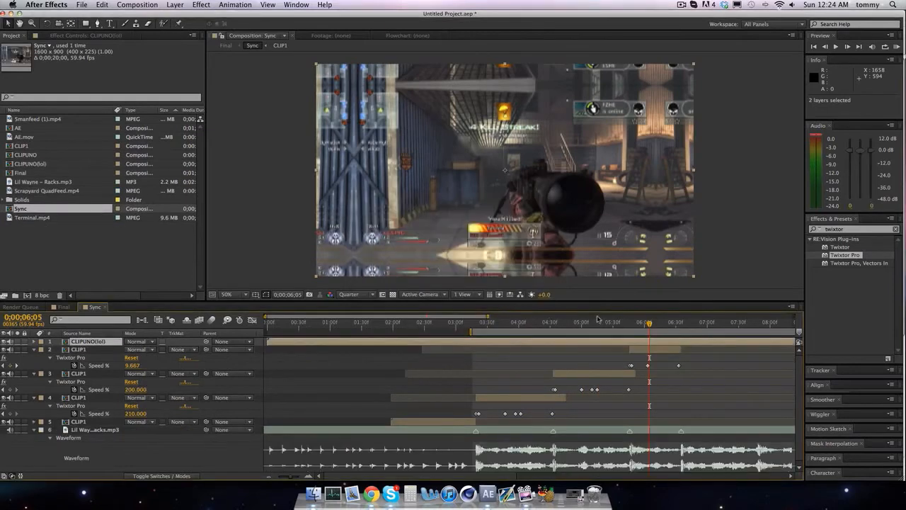
Step: Split the CLIPUNO(lol) layer at 0;00;06;05 and delete the part before the cut
key(Page_Down)
key(super+shift+d)
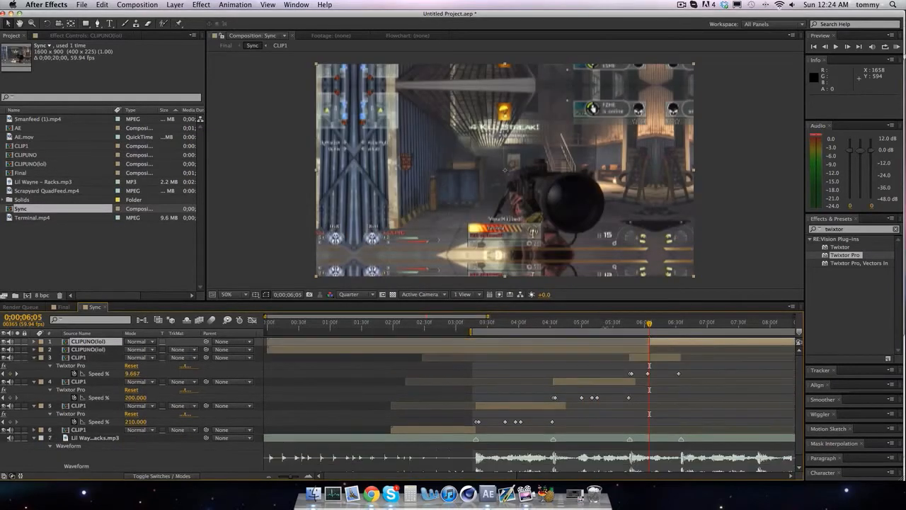
click(613, 350)
key(Delete)
click(664, 343)
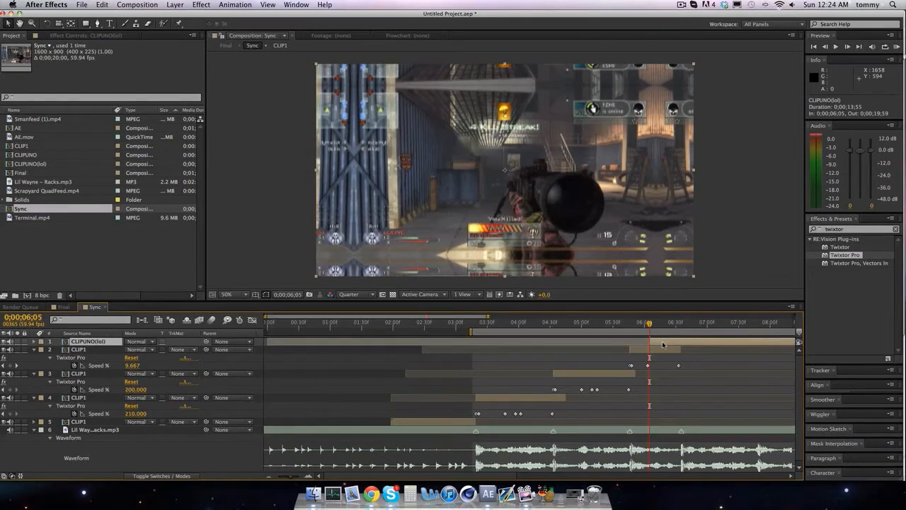
Step: Keyframe the CLIPUNO(lol) layer's Opacity at 0% at 0;00;06;05
key(t)
click(59, 350)
click(131, 350)
text(0)
key(Return)
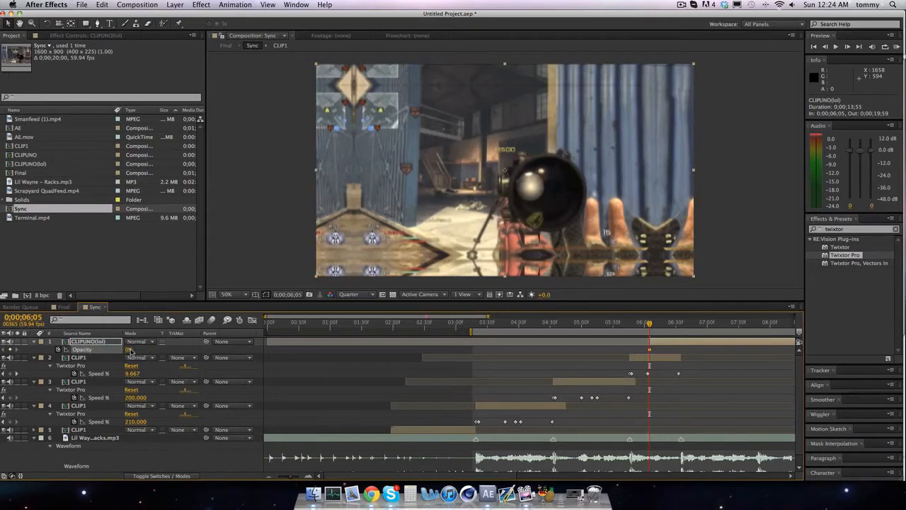
Step: Keyframe the CLIPUNO(lol) layer's Opacity at 100% at 0;00;06;25
key(Page_Down)
key(Page_Down)
key(Page_Down)
key(Page_Down)
key(Page_Down)
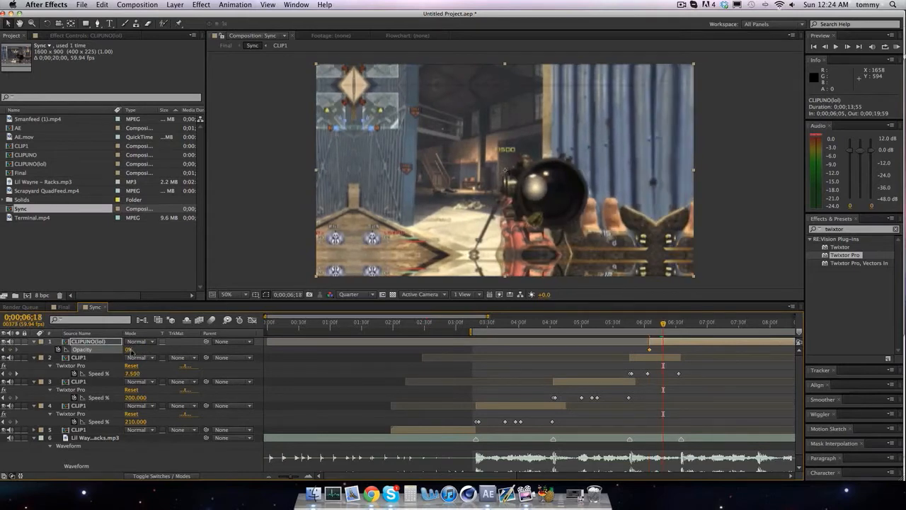
key(Page_Down)
key(Page_Down)
key(Page_Down)
key(Page_Down)
key(Page_Down)
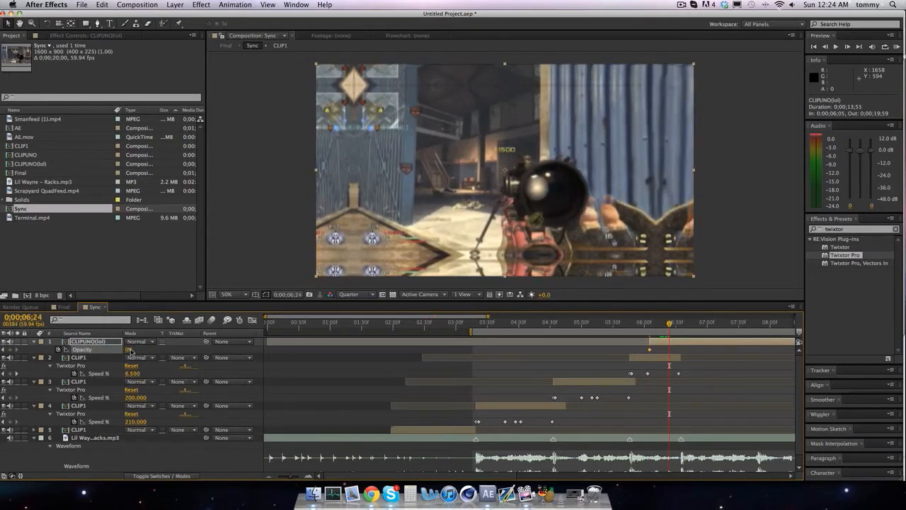
click(127, 349)
text(100)
key(Return)
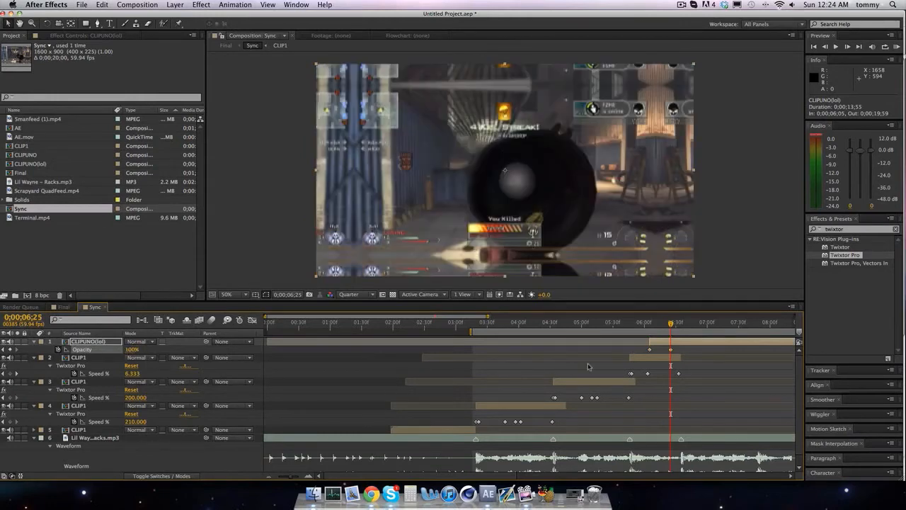
Step: Keyframe the Opacity of the CLIP1 layer directly below CLIPUNO(lol) at 0% at 0;00;06;25
click(652, 360)
key(t)
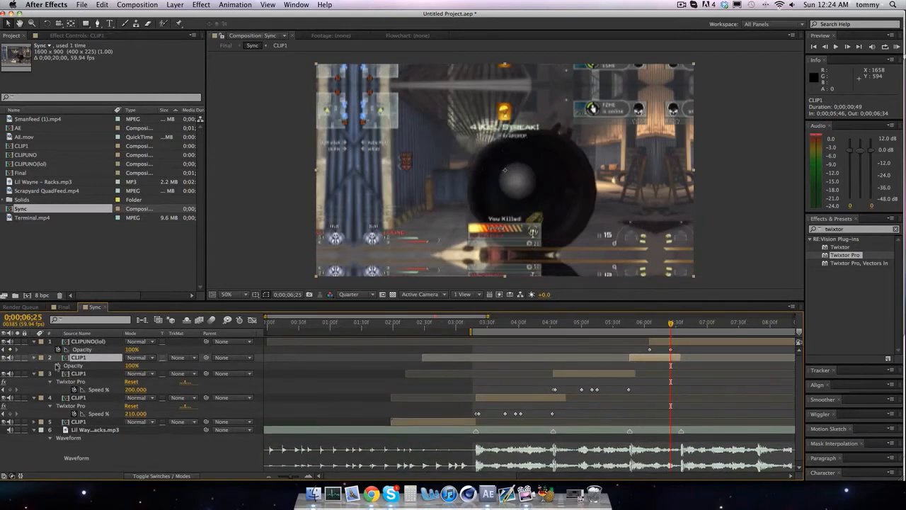
click(59, 365)
click(130, 366)
text(0)
key(Return)
Step: Keyframe the same CLIP1 layer's Opacity at 100% at 0;00;06;05
key(j)
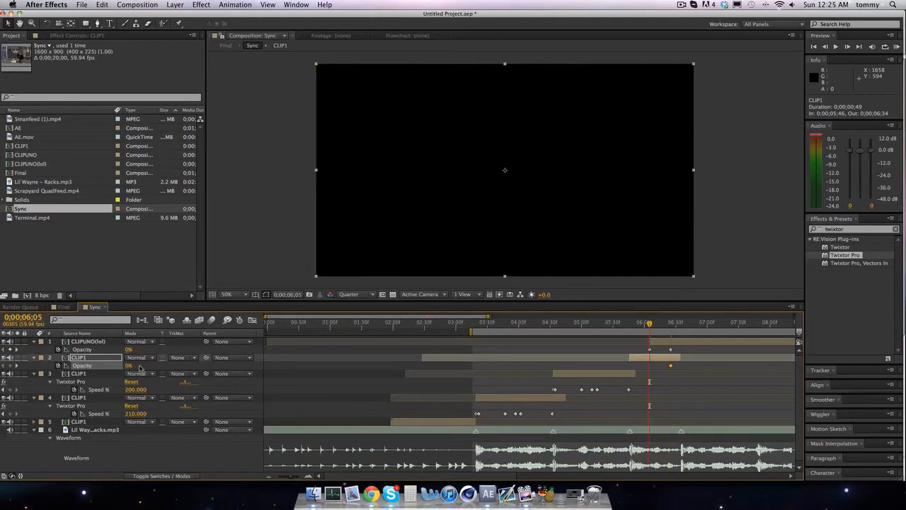
click(134, 368)
click(128, 366)
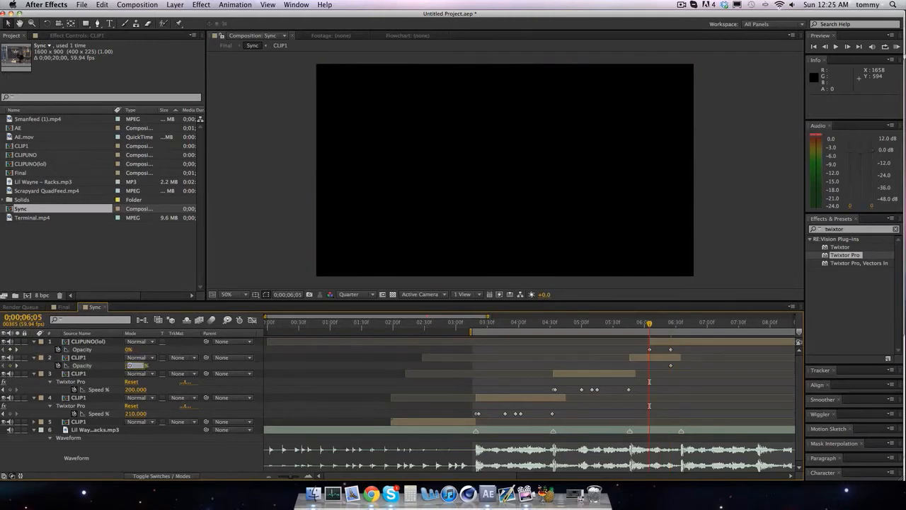
text(100)
key(Return)
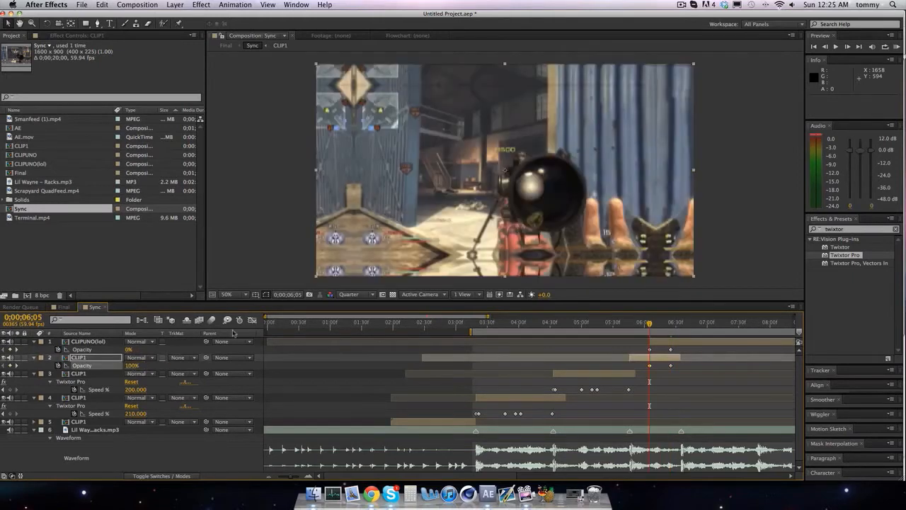
Step: Add an adjustment layer, split it at 0;00;06;05 and delete the part before the cut
click(175, 5)
mouse_move(181, 15)
click(326, 73)
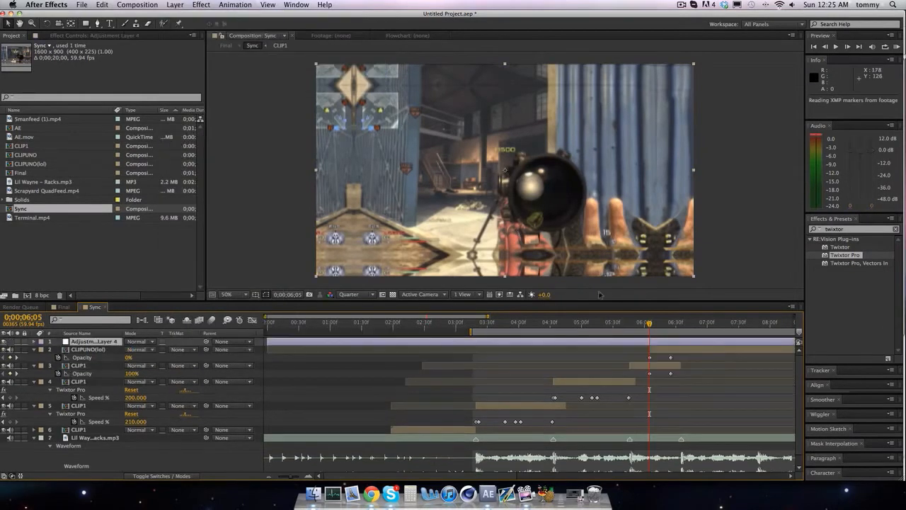
key(super+shift+d)
click(636, 353)
key(Delete)
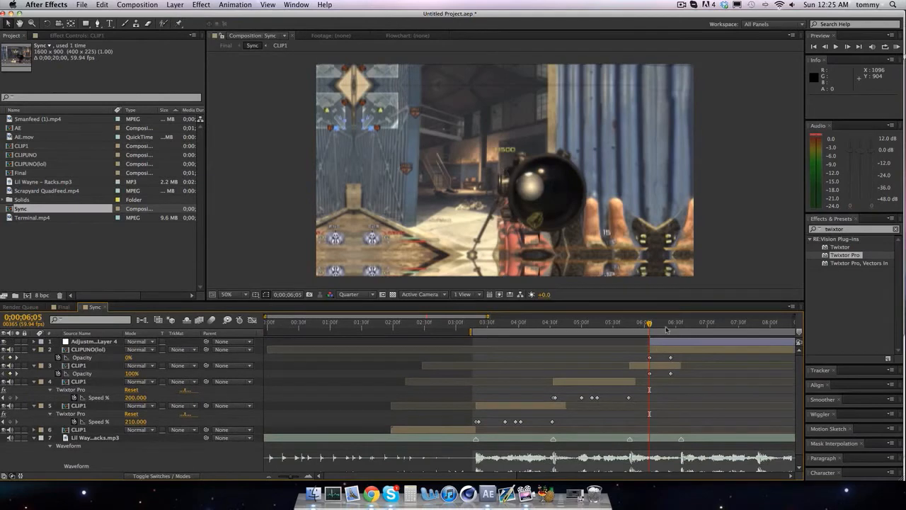
Step: Split the adjustment layer at 0;00;06;25 and delete the part after the cut
click(669, 325)
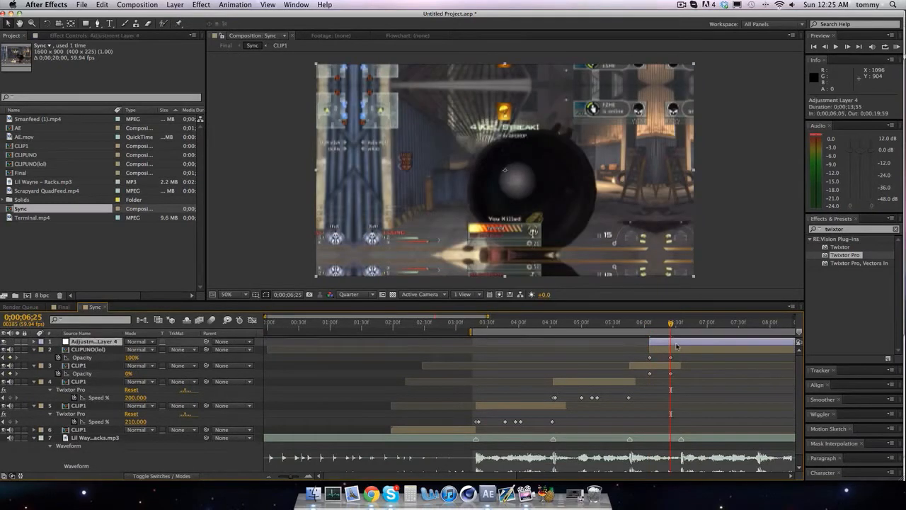
click(677, 345)
key(super+shift+d)
key(Delete)
Step: Search the effects for "turbulent" and apply Turbulent Displace to the adjustment layer
double_click(852, 228)
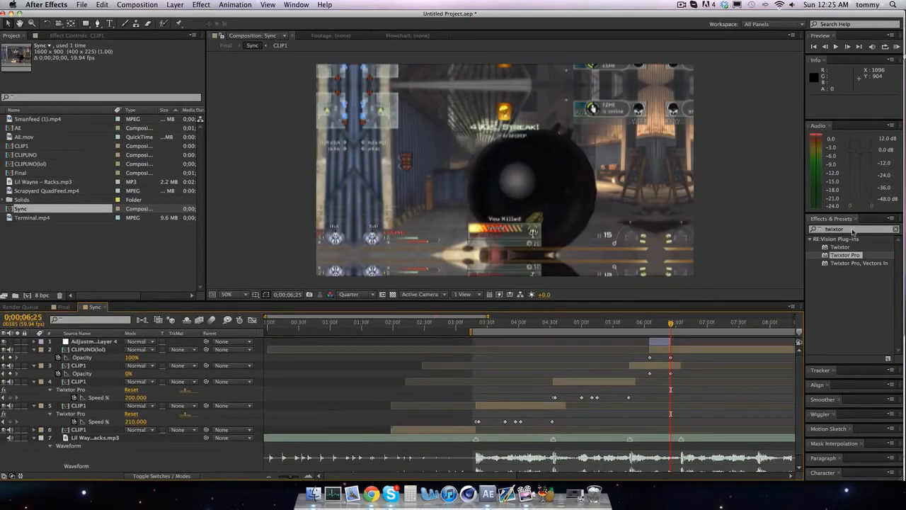
text(turub)
key(BackSpace)
key(BackSpace)
text(bulent)
drag(862, 246, 658, 342)
Step: At 0;00;06;05, keyframe Turbulent Displace's Amount at 0 and Evolution at 0°, and set its Complexity to 1.1
click(650, 323)
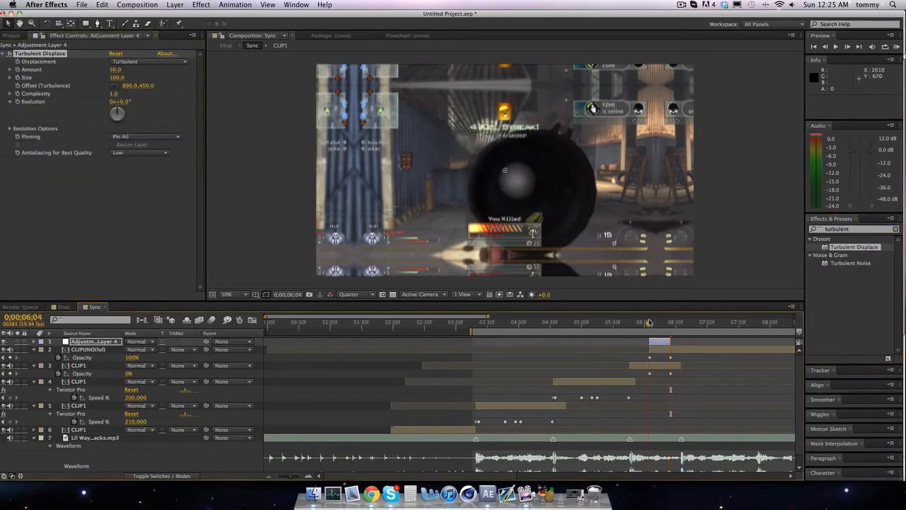
click(648, 323)
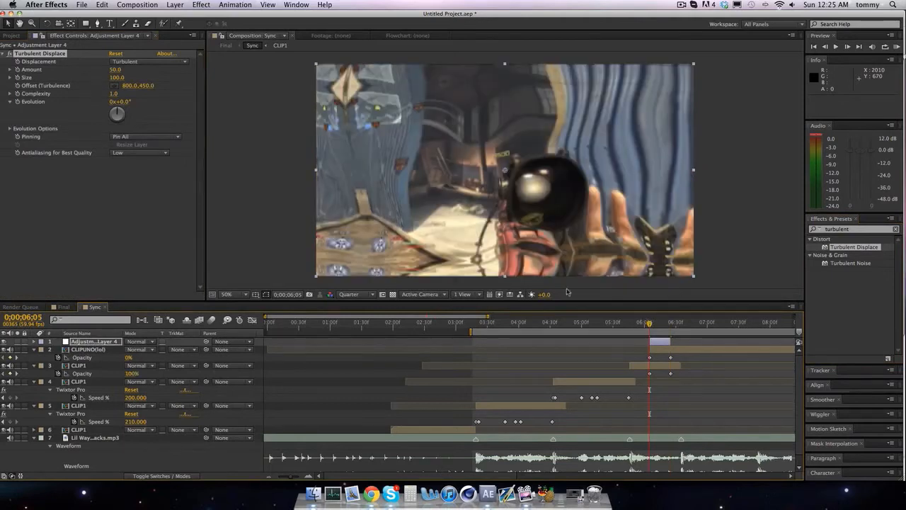
key(Page_Down)
key(Page_Down)
key(Page_Up)
click(117, 62)
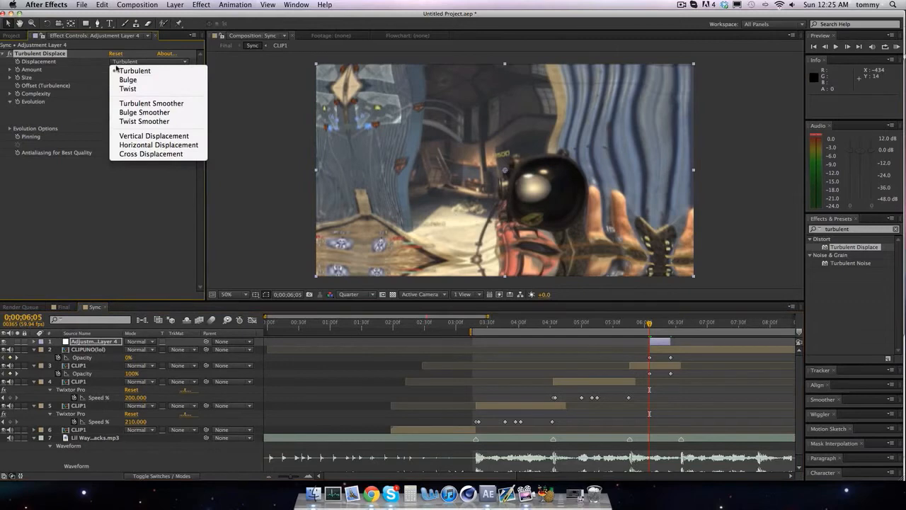
click(114, 71)
click(113, 70)
text(0)
key(Return)
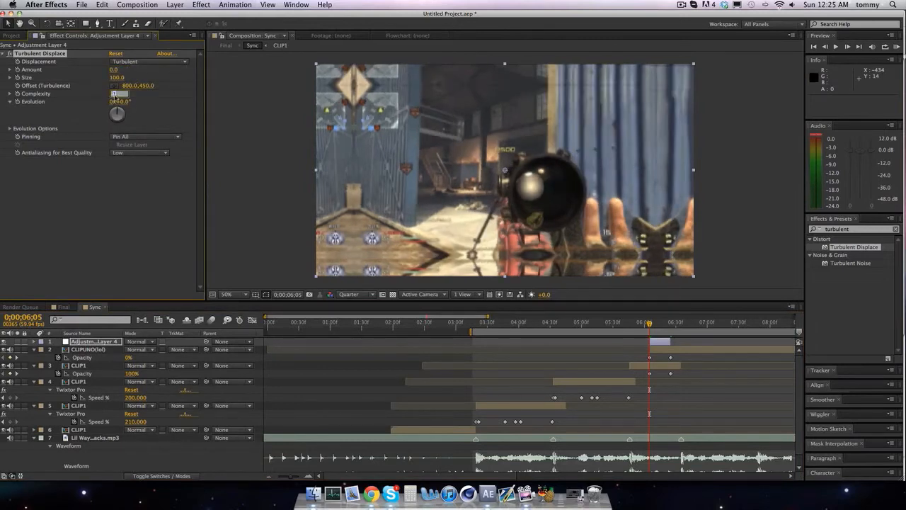
click(113, 93)
text(1.1)
key(Return)
Step: Keyframe Turbulent Displace's Amount at 94 and Evolution at 180° at 0;00;06;15
key(shift+Page_Down)
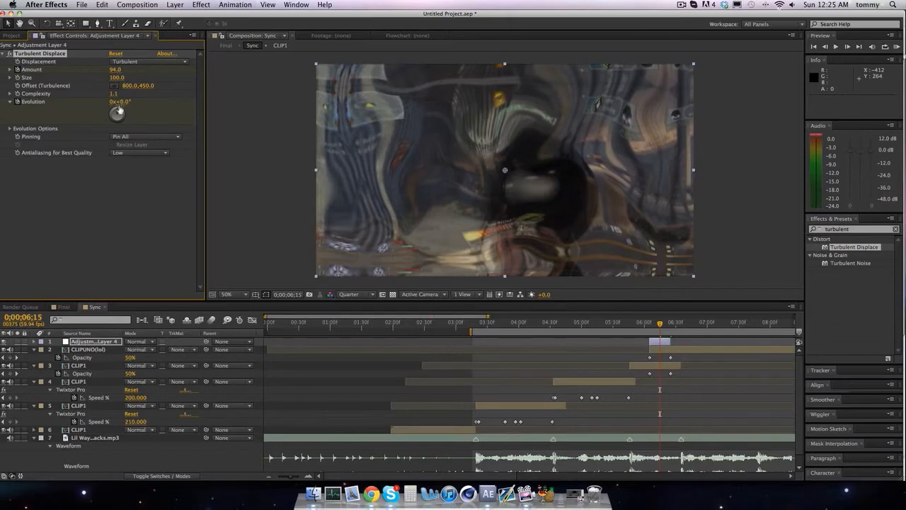
click(125, 101)
text(180)
key(Return)
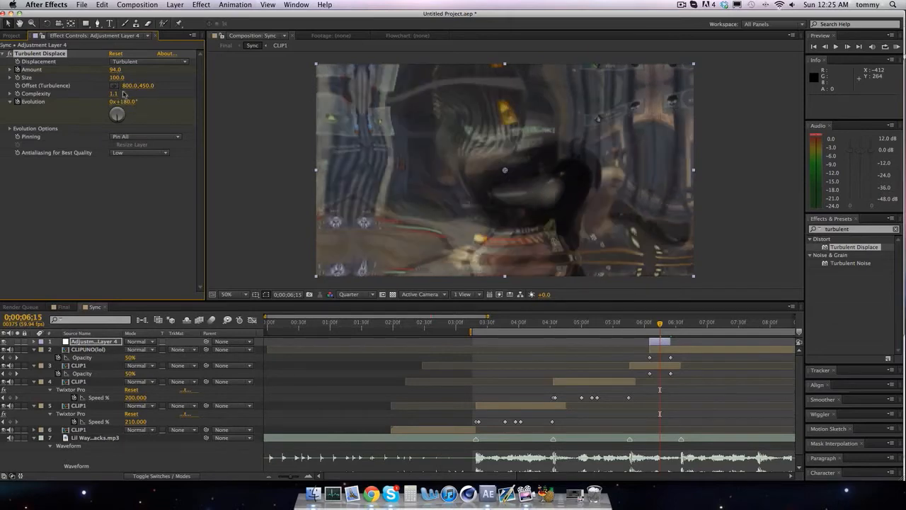
Step: Undo the end trim of the adjustment layer, split it at 0;00;06;26 instead and delete the part after the cut
key(k)
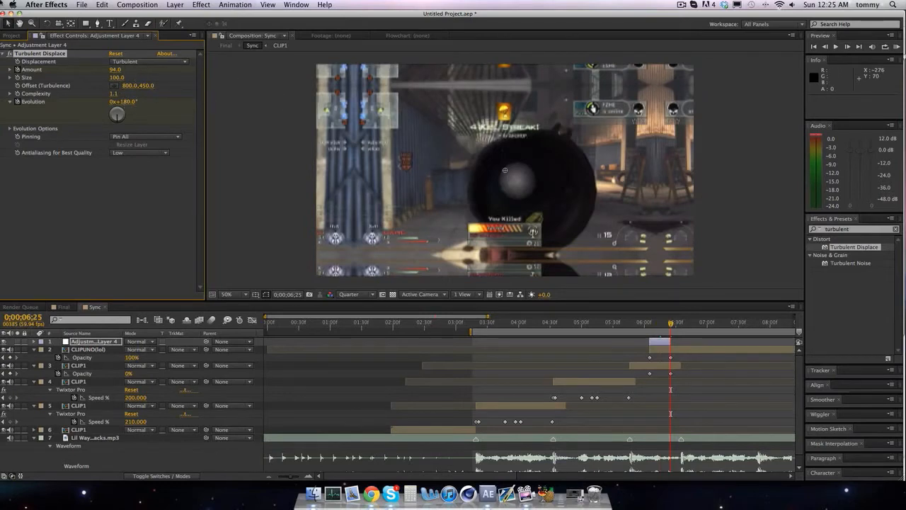
click(676, 340)
drag(680, 341, 669, 341)
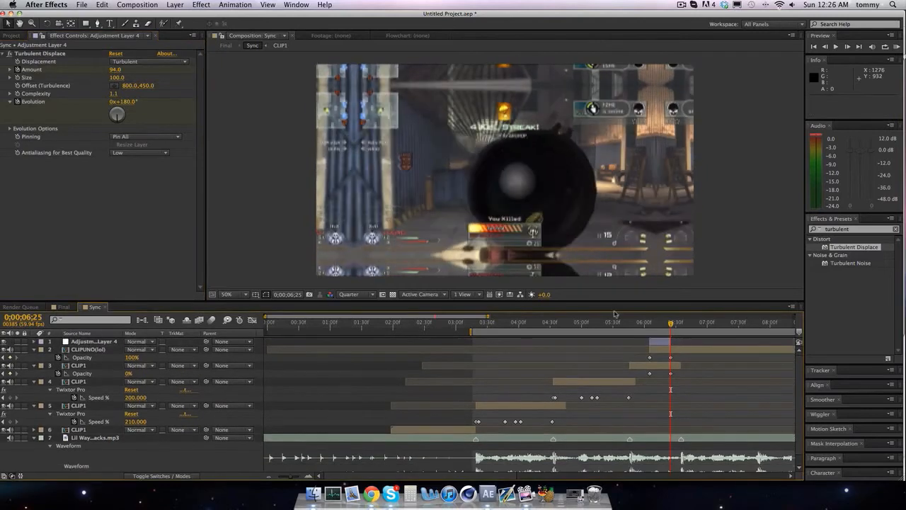
key(super+z)
key(super+z)
key(Page_Down)
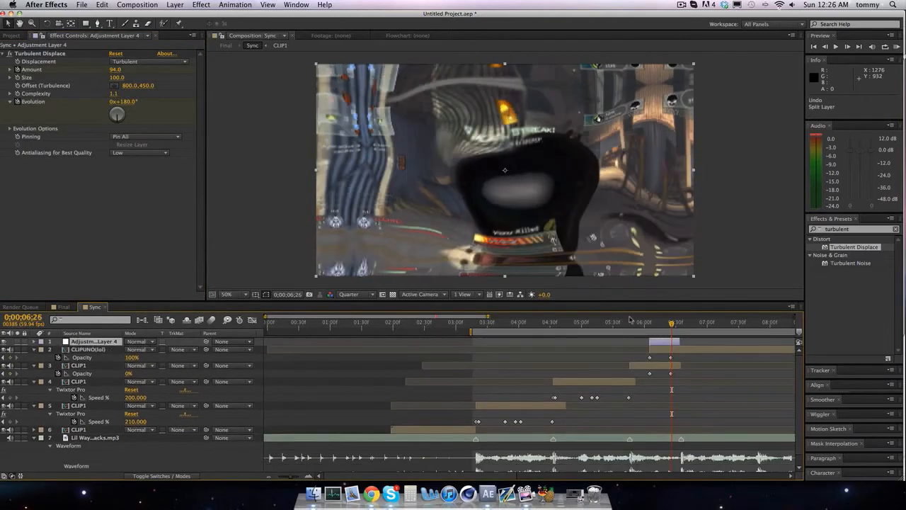
key(super+shift+d)
key(Home)
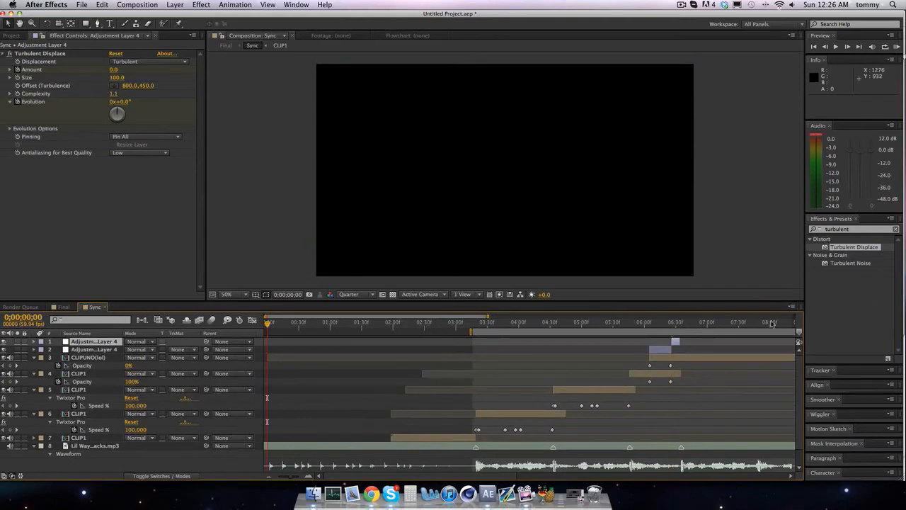
key(Delete)
Step: Keyframe Turbulent Displace's Amount at 0 and Evolution at 360° at 0;00;06;25
click(671, 324)
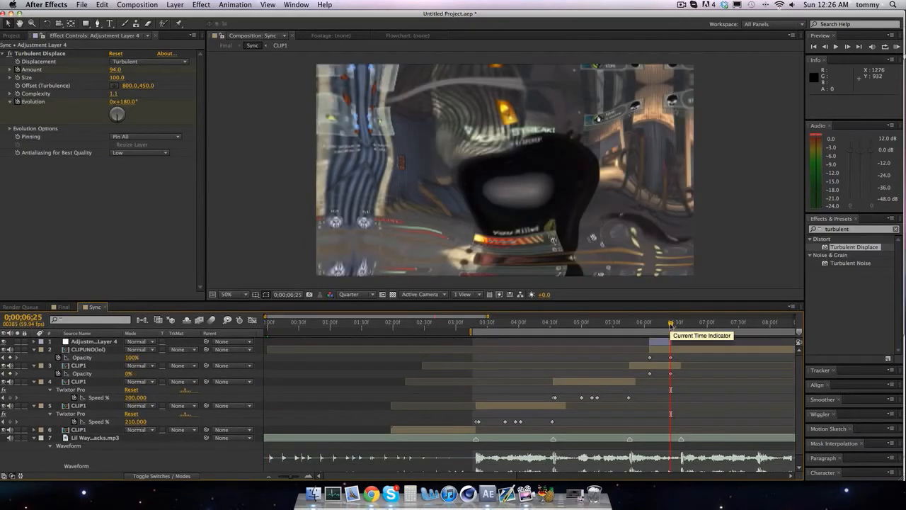
click(115, 69)
text(0)
key(Return)
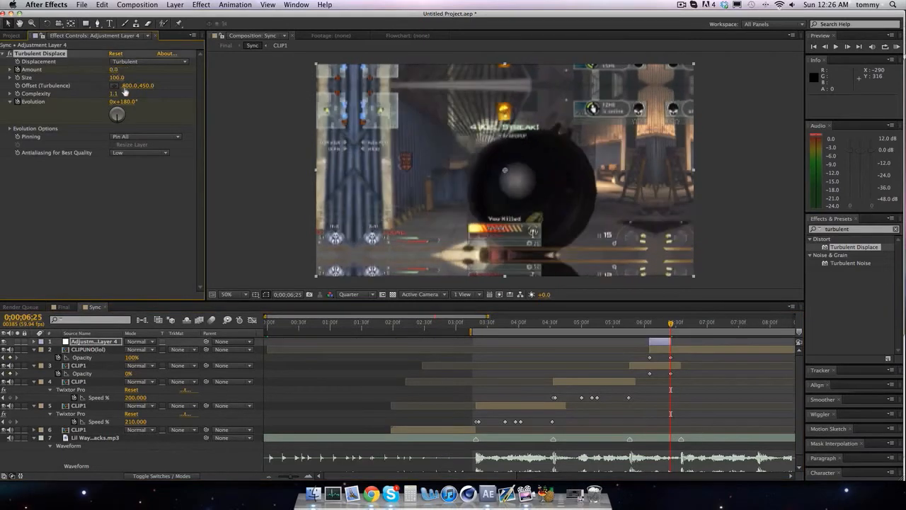
click(124, 102)
text(0)
key(Return)
click(124, 103)
text(360)
key(Return)
Step: Add a second adjustment layer with the time at 0;00;06;05 and apply the Levels effect to it
drag(657, 326, 654, 324)
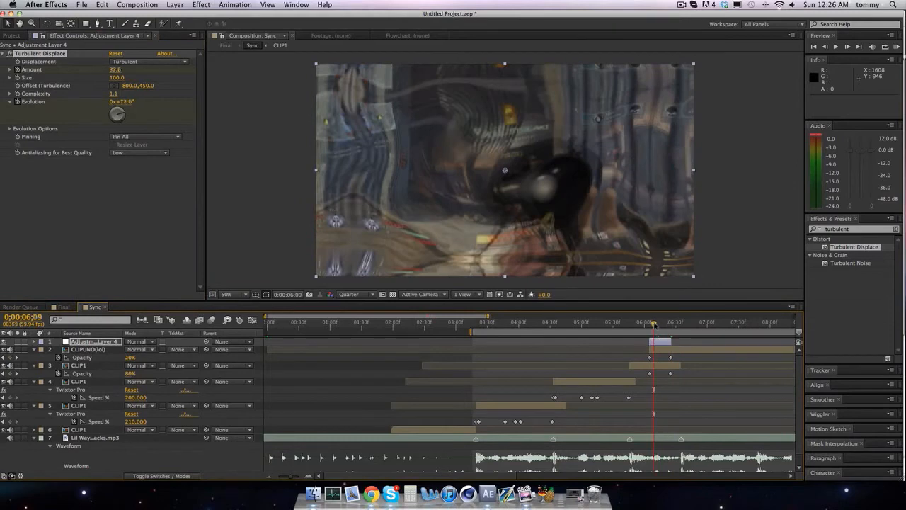
mouse_move(653, 324)
mouse_down()
mouse_move(662, 324)
mouse_move(650, 324)
mouse_up()
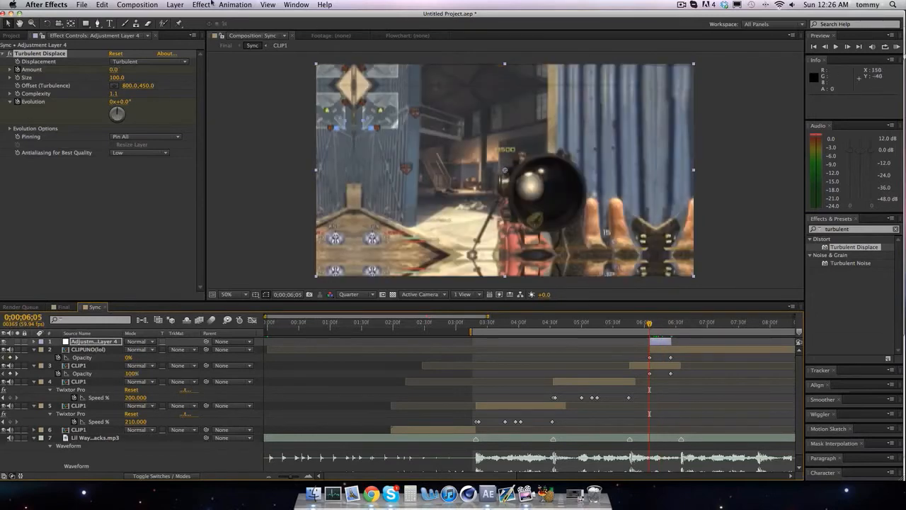
click(175, 5)
mouse_move(213, 15)
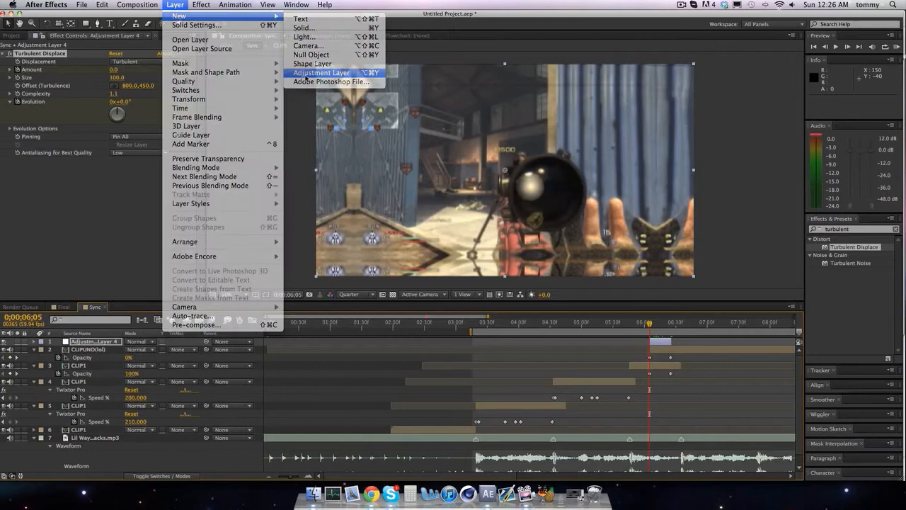
click(306, 74)
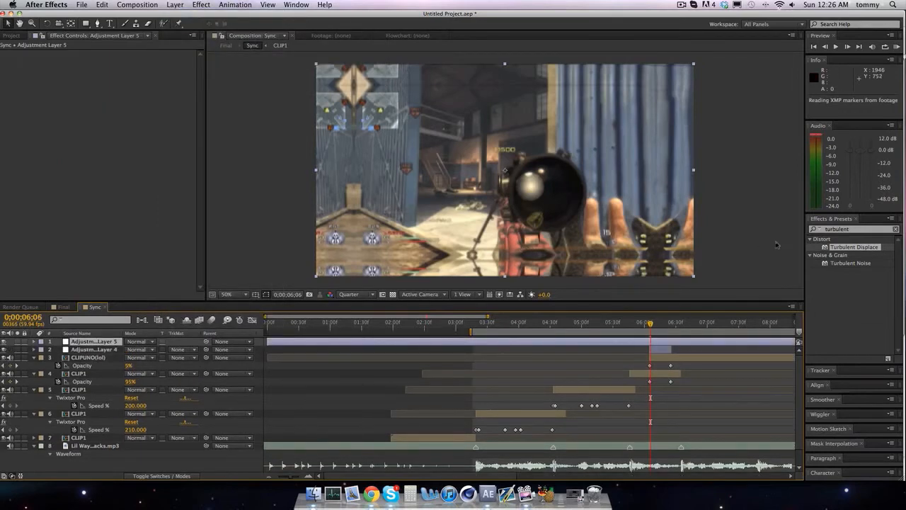
drag(860, 230, 776, 223)
text(levels)
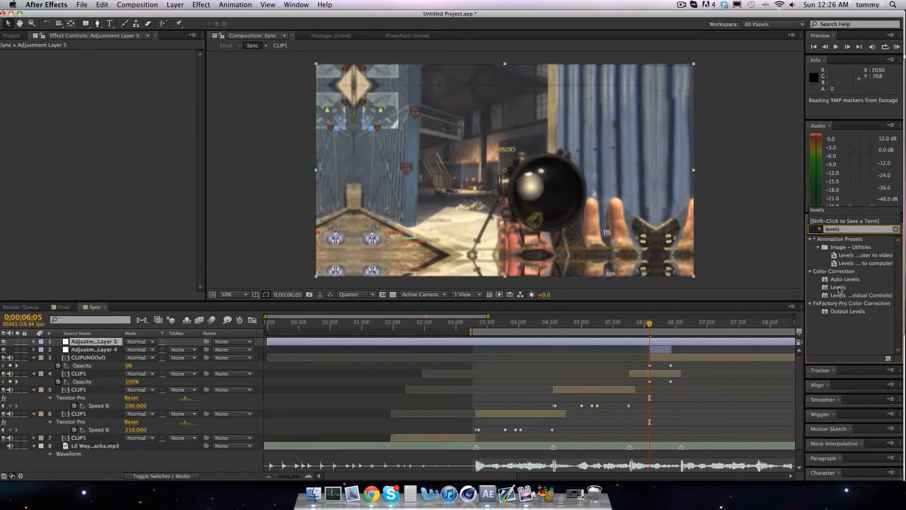
drag(839, 289, 645, 342)
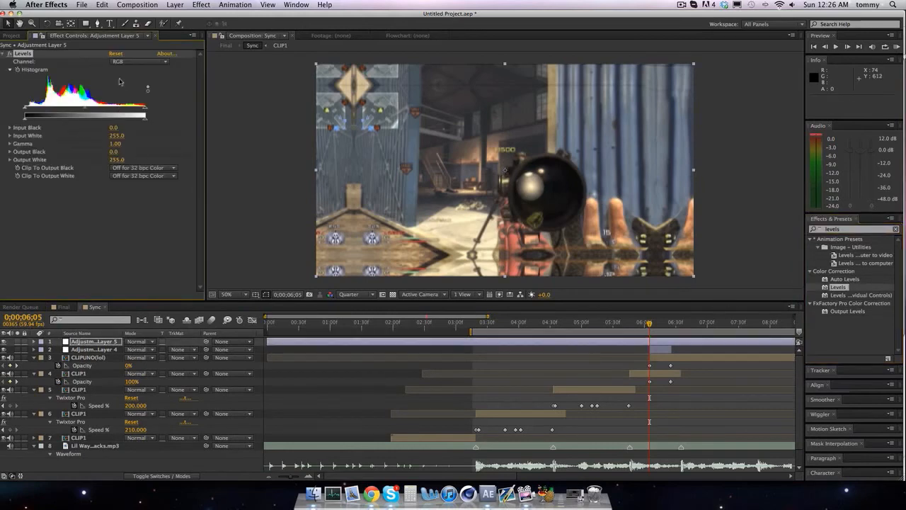
Step: Keyframe the Levels defaults at 0;00;06;05, and at 0;00;06;15 set Green Input White to 153 and RGB Input White to 120
click(148, 63)
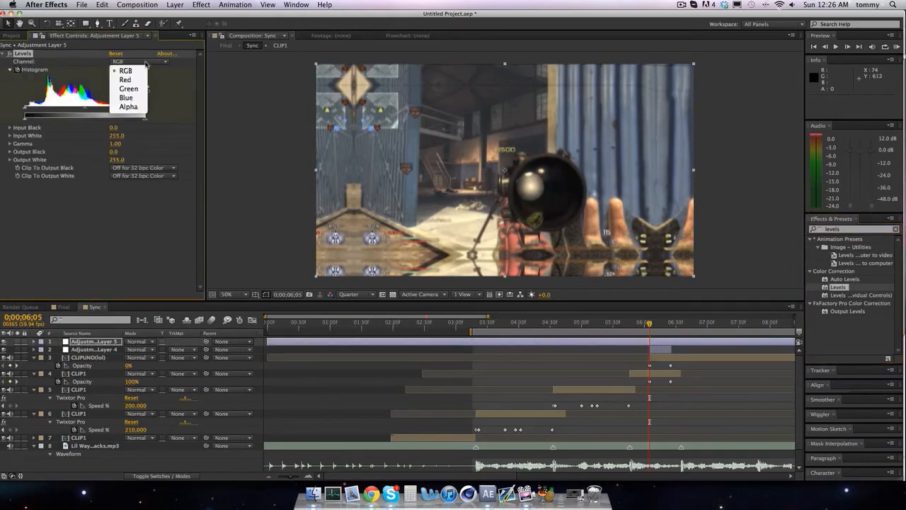
click(128, 88)
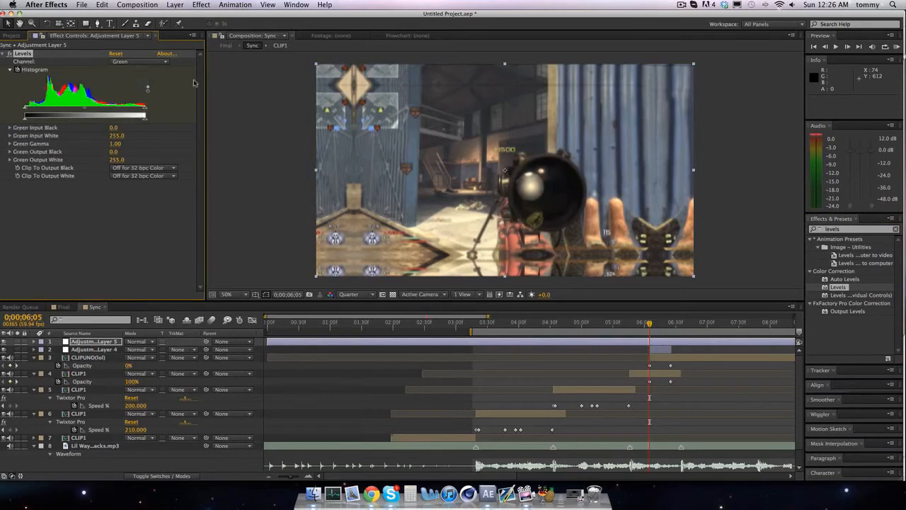
key(shift+Page_Down)
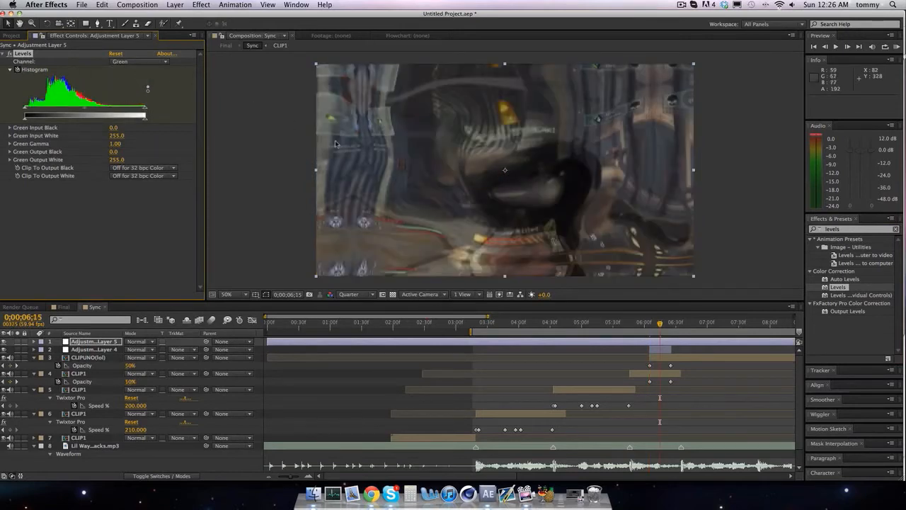
drag(145, 115, 97, 112)
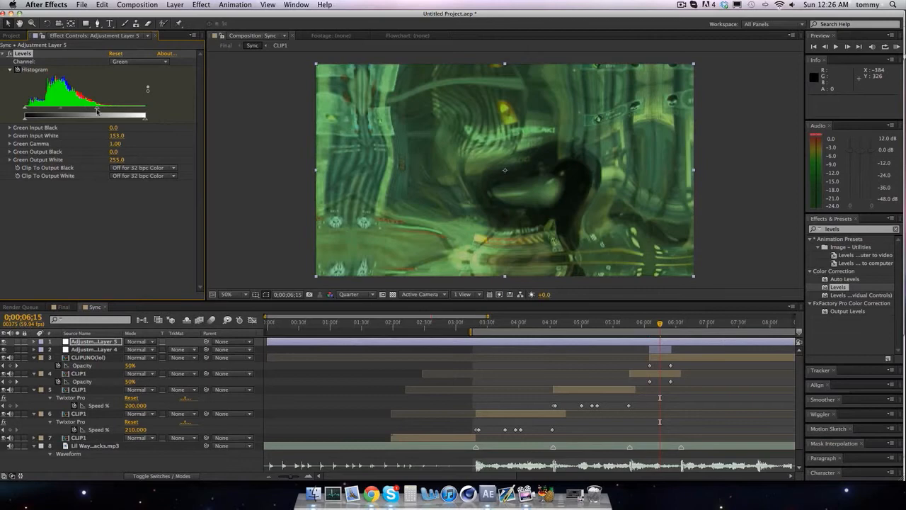
click(121, 61)
click(121, 69)
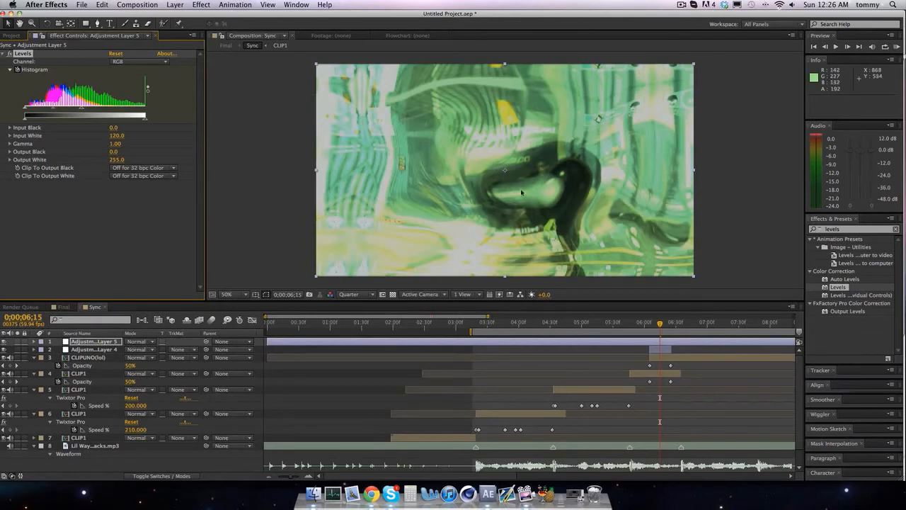
Step: Reset the Levels effect at 0;00;06;25 and return the time to 0;00;06;05
key(k)
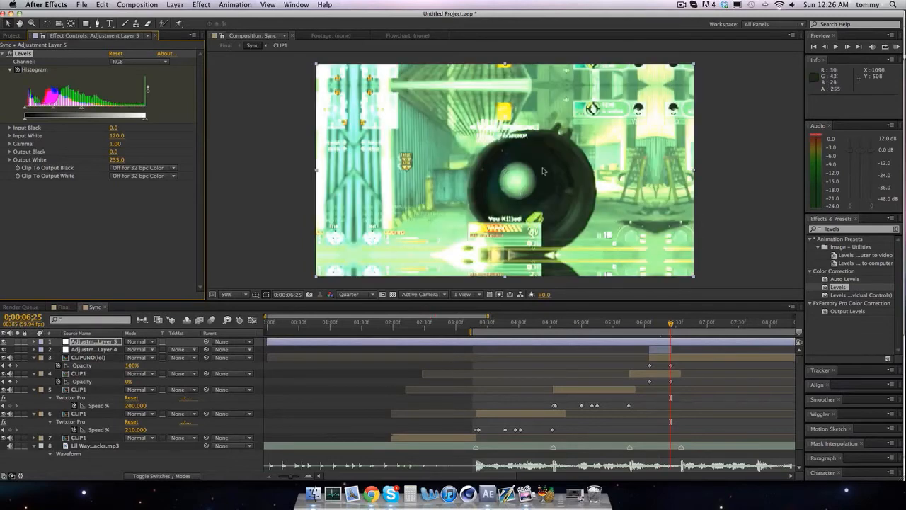
click(116, 55)
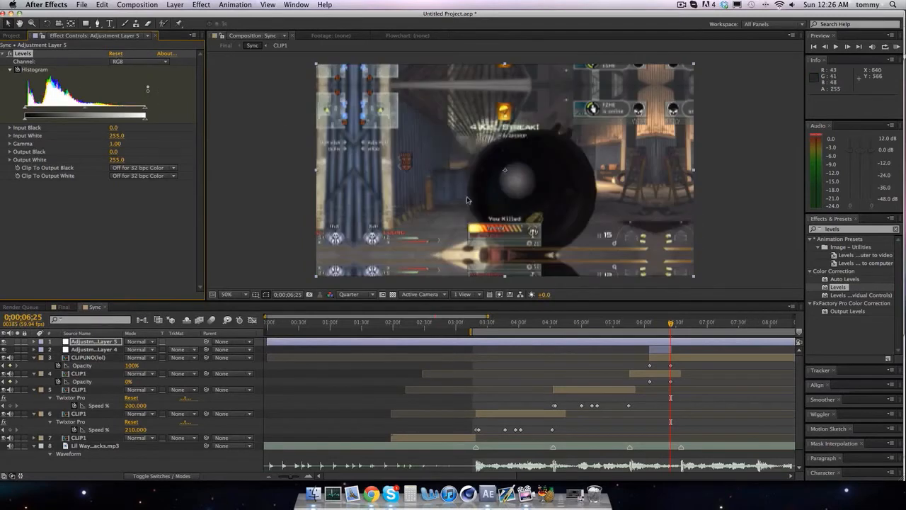
click(653, 324)
drag(653, 323, 650, 323)
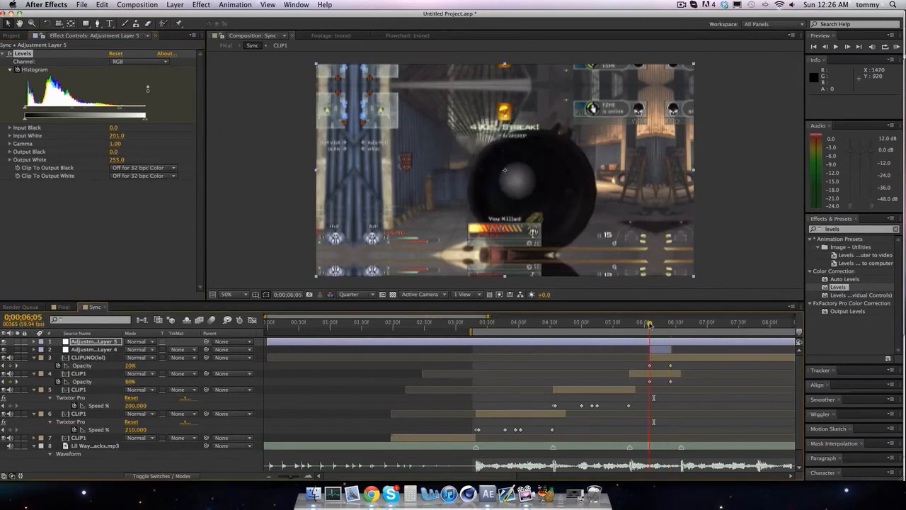
Step: Search the effects for "noise" and clear the search
text(noise)
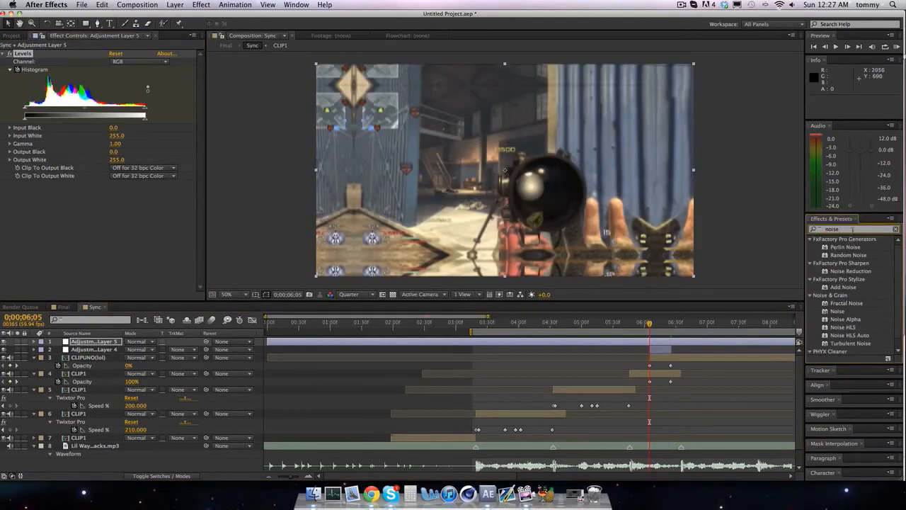
drag(853, 230, 777, 216)
key(BackSpace)
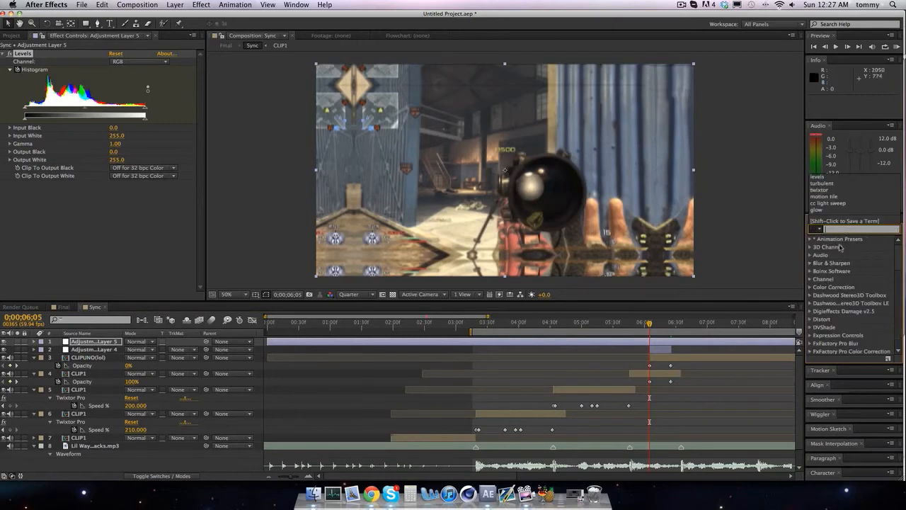
click(174, 5)
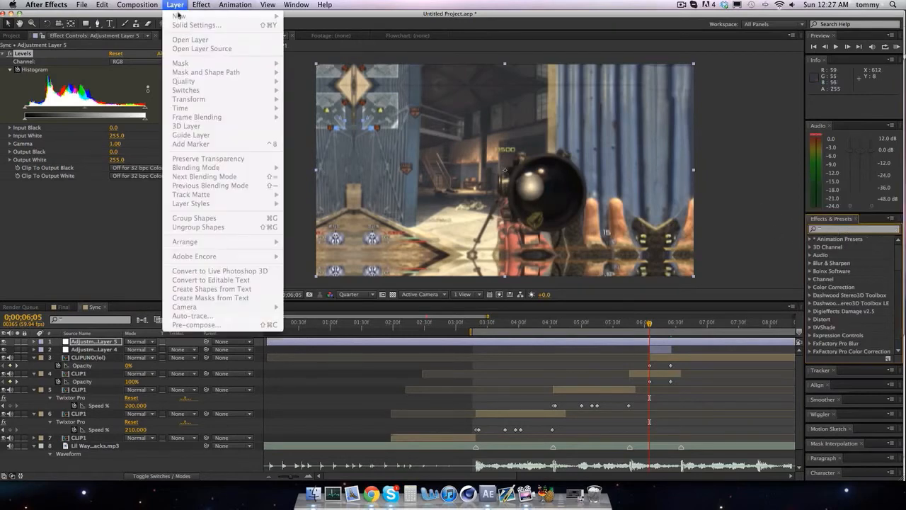
click(107, 163)
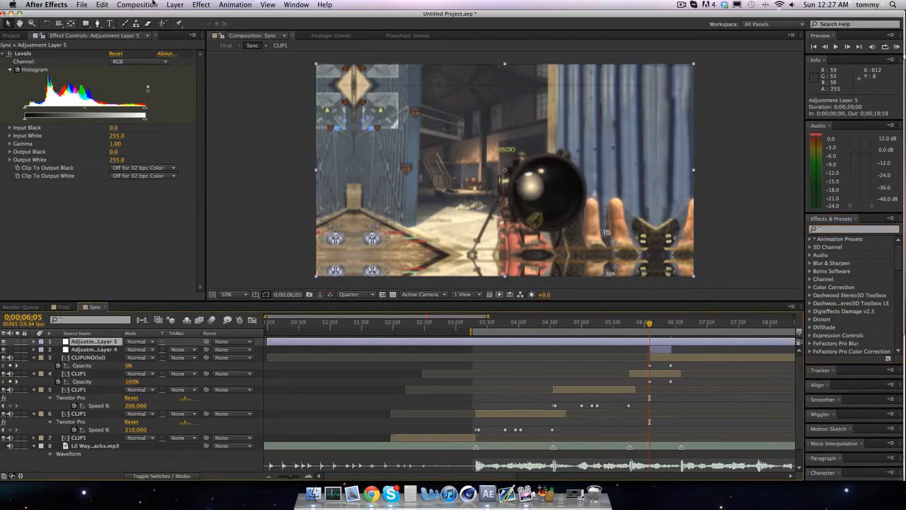
Step: Apply the Offset distortion effect to the Levels adjustment layer and remove it again
click(201, 5)
mouse_move(280, 131)
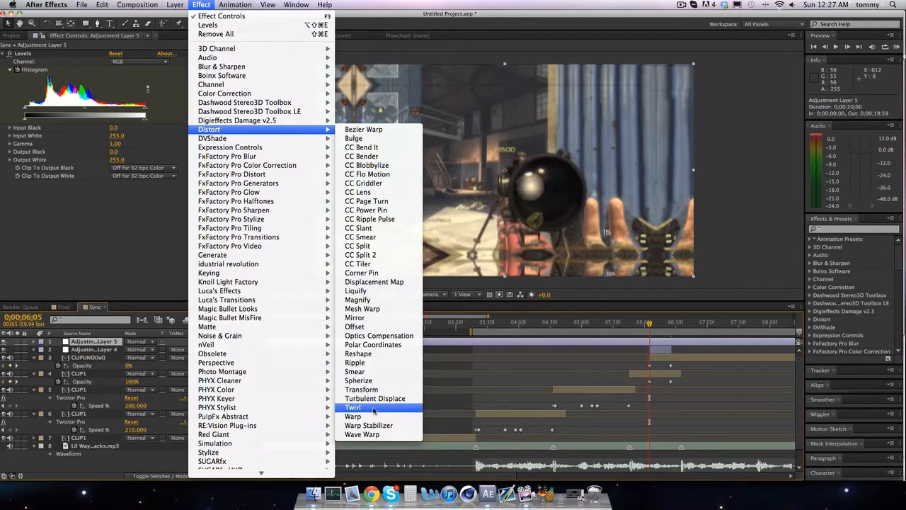
click(373, 328)
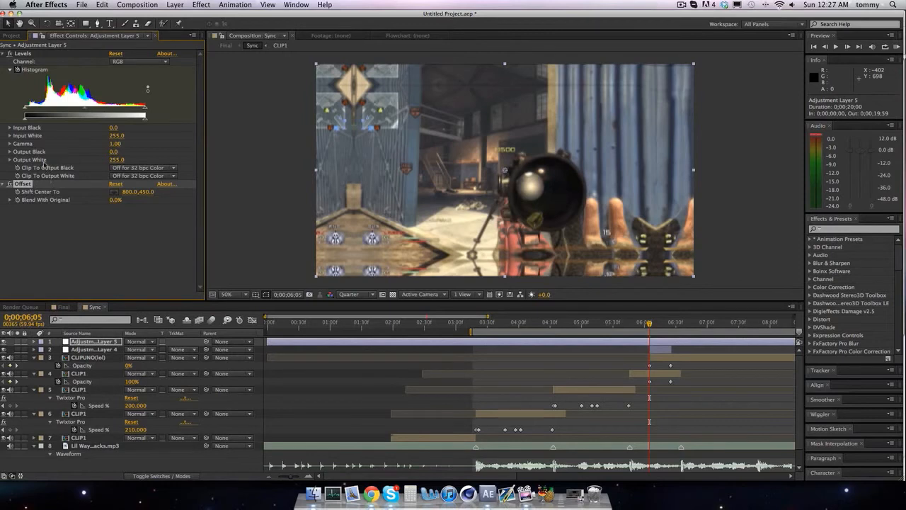
key(Delete)
Step: Add an adjustment layer to the Sync composition, split it at 0;00;06;05 and delete the part before the split
click(175, 5)
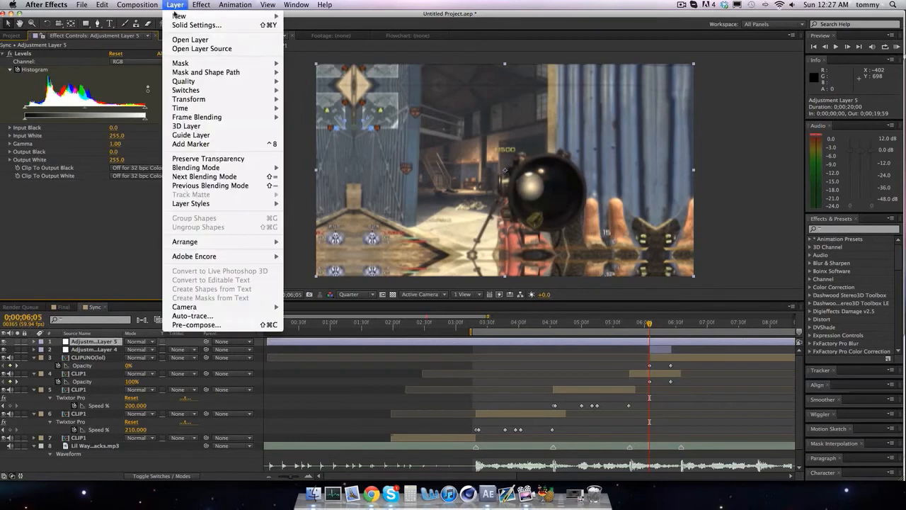
mouse_move(212, 16)
click(320, 73)
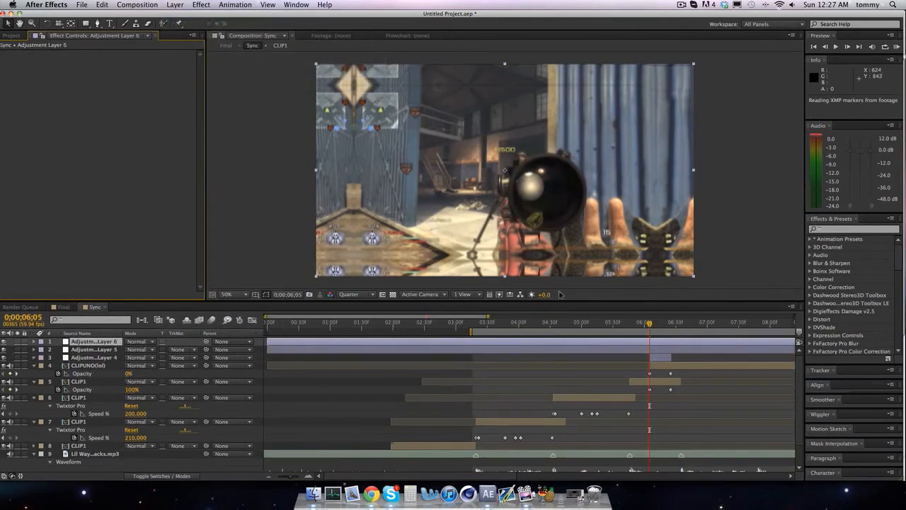
key(super+shift+d)
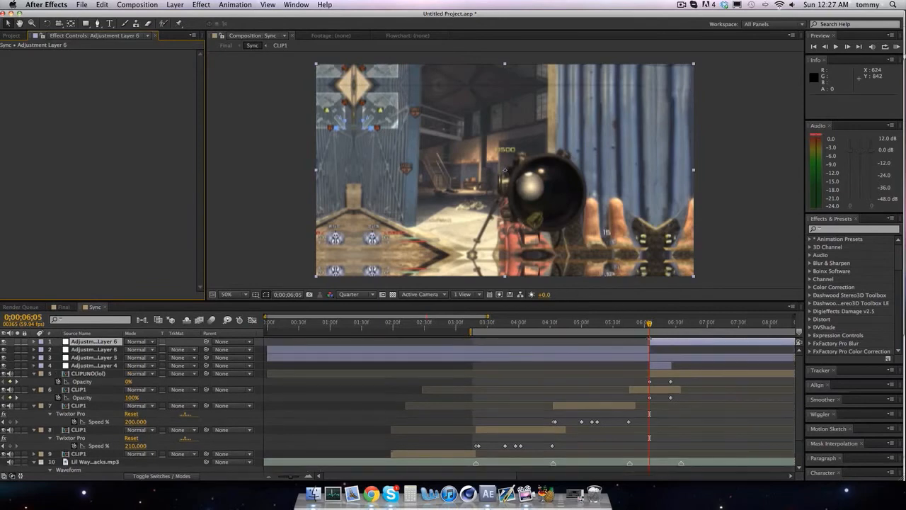
click(640, 349)
key(Delete)
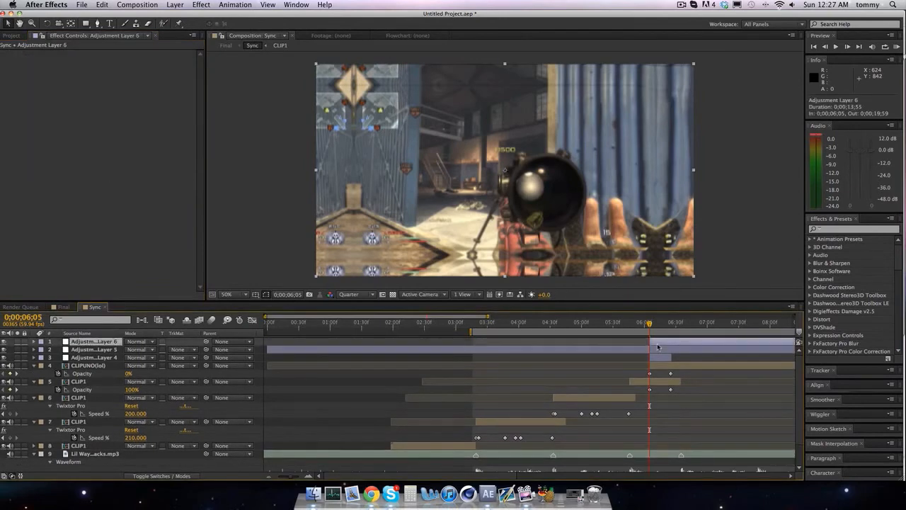
Step: Apply Offset to the trimmed adjustment layer, keyframe Shift Center To at 0;00;06;05, and set it to 800, 1350 at 0;00;06;25
click(658, 346)
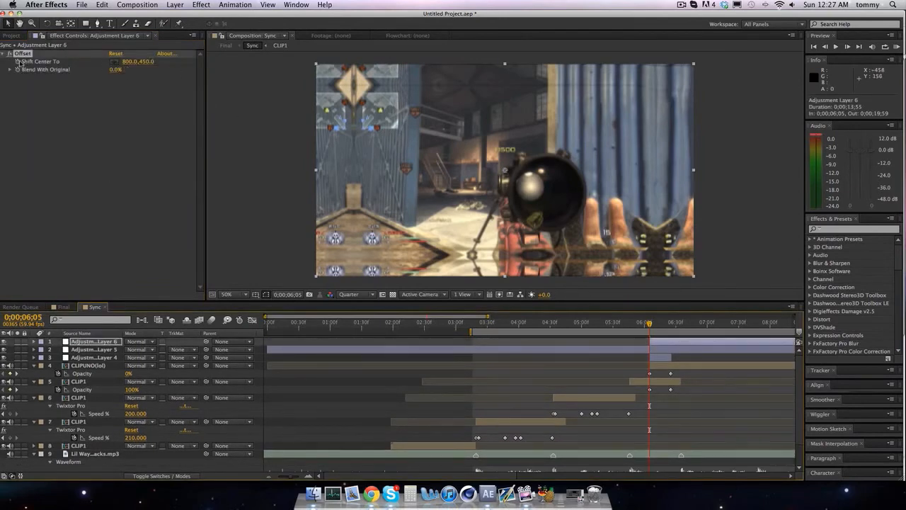
key(k)
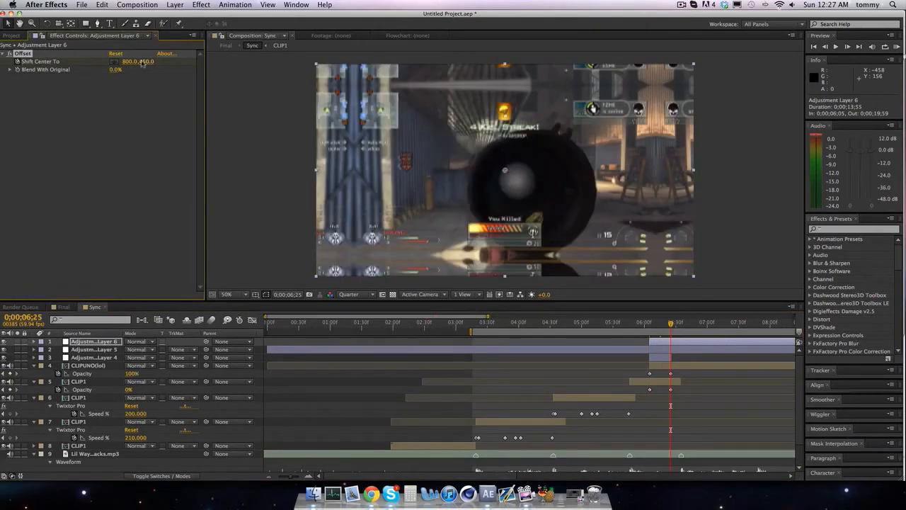
click(142, 62)
text(4)
key(Return)
Step: Step through the frames between 0;00;06;05 and 0;00;06;25 to check the Offset animation
drag(671, 323, 651, 323)
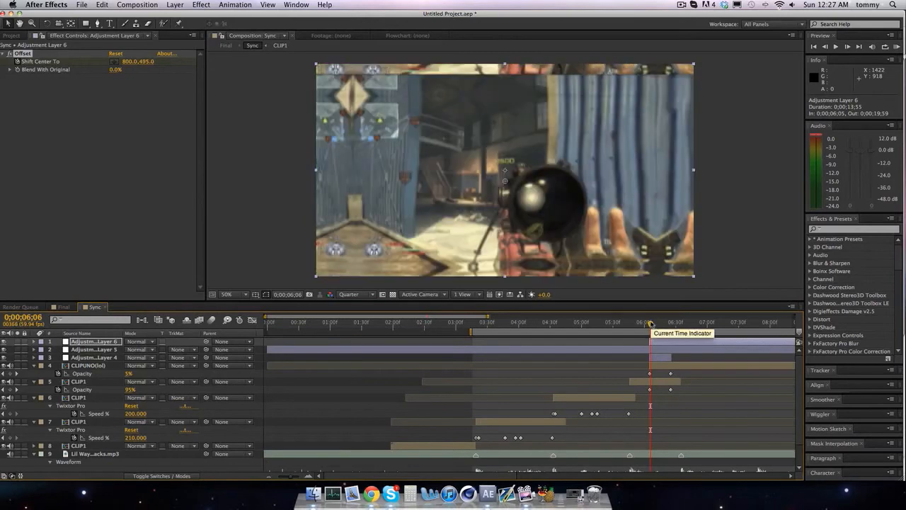
key(k)
key(j)
key(Page_Up)
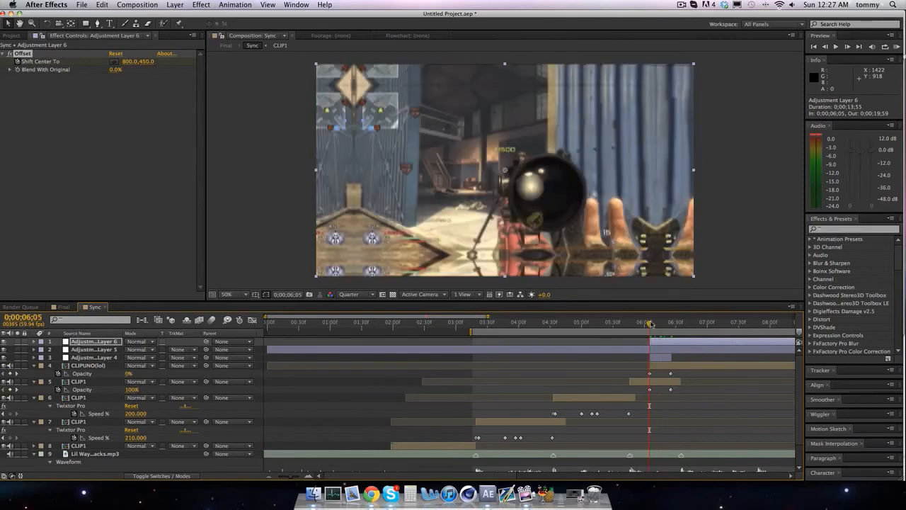
key(k)
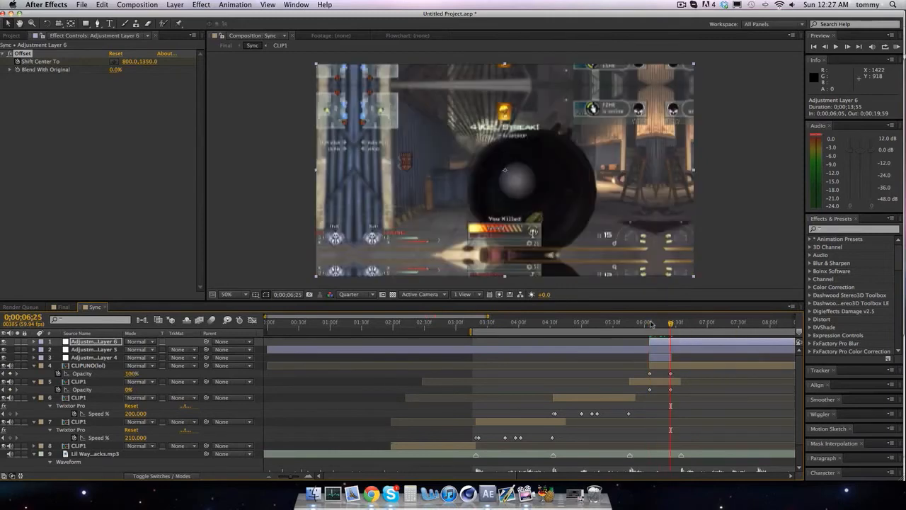
key(Page_Up)
key(Page_Down)
key(Page_Down)
key(Page_Up)
Step: Set the Final composition's work area from 0;00;05;55 to 0;00;07;02 and RAM-preview the transition
click(62, 308)
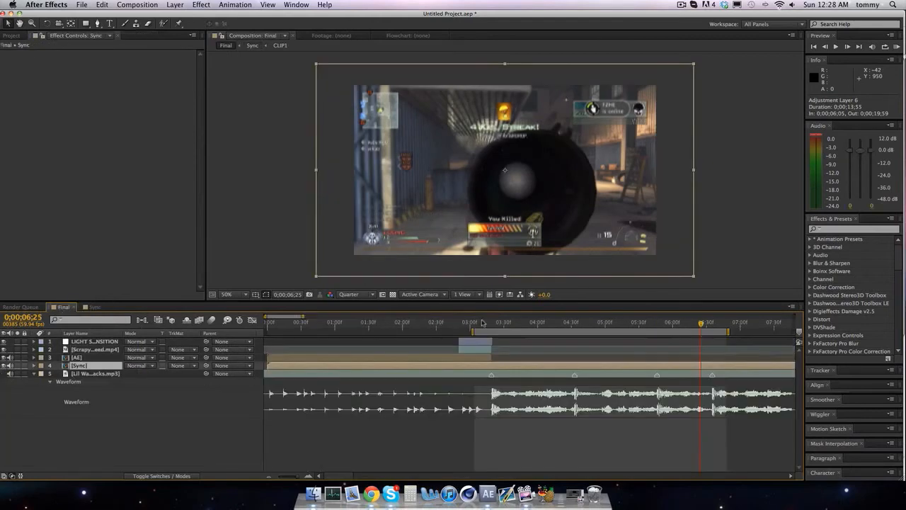
drag(473, 331, 666, 332)
click(897, 47)
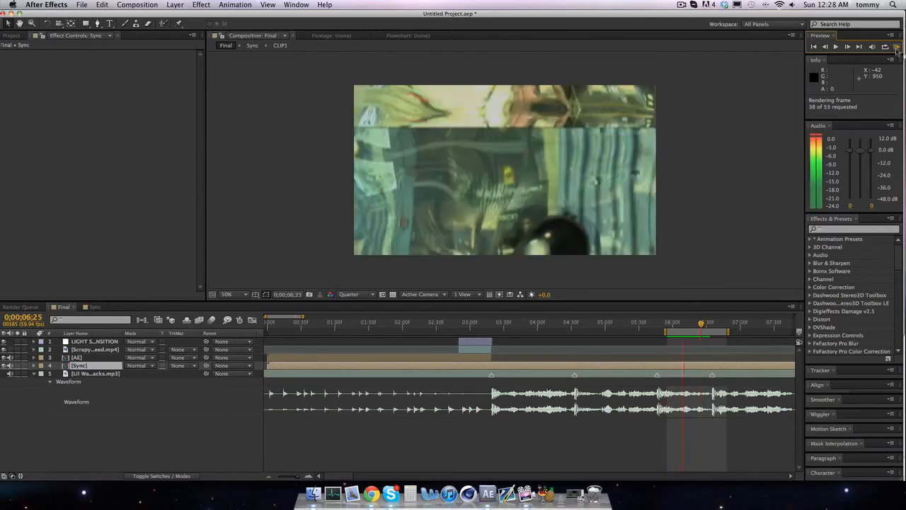
click(896, 46)
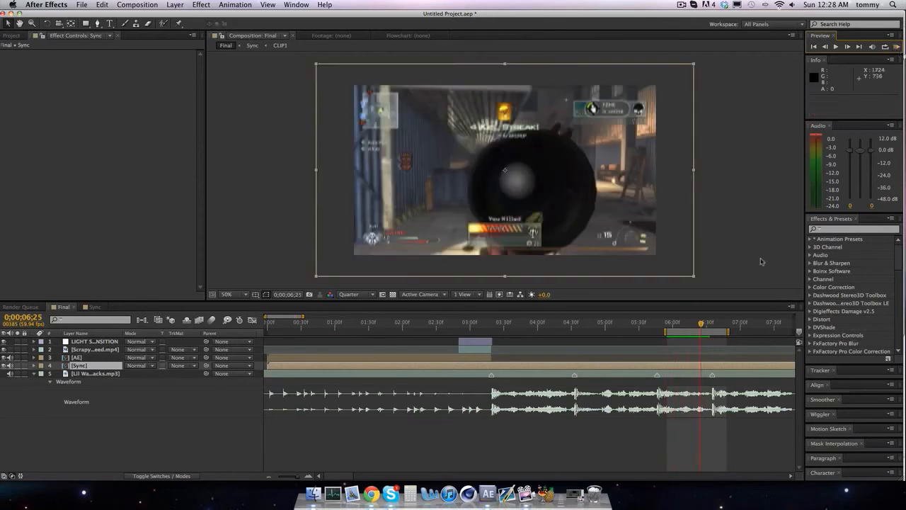
drag(727, 331, 744, 330)
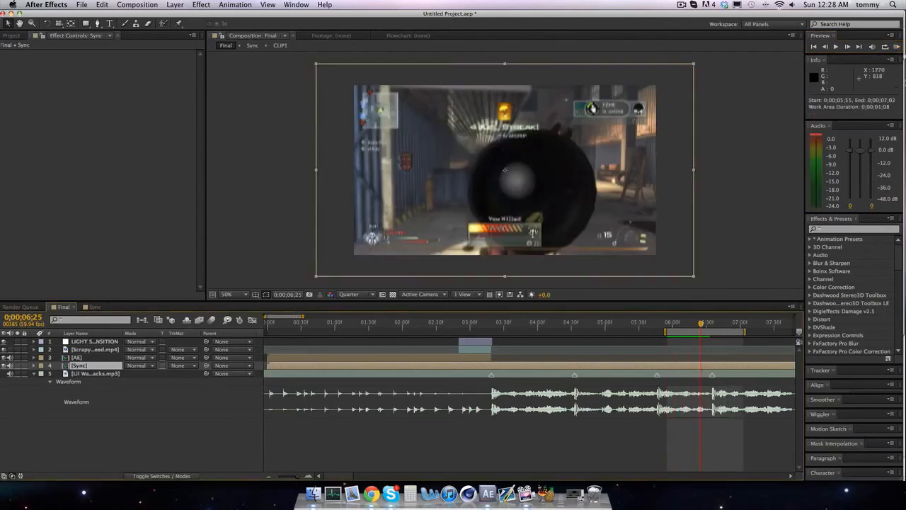
click(896, 47)
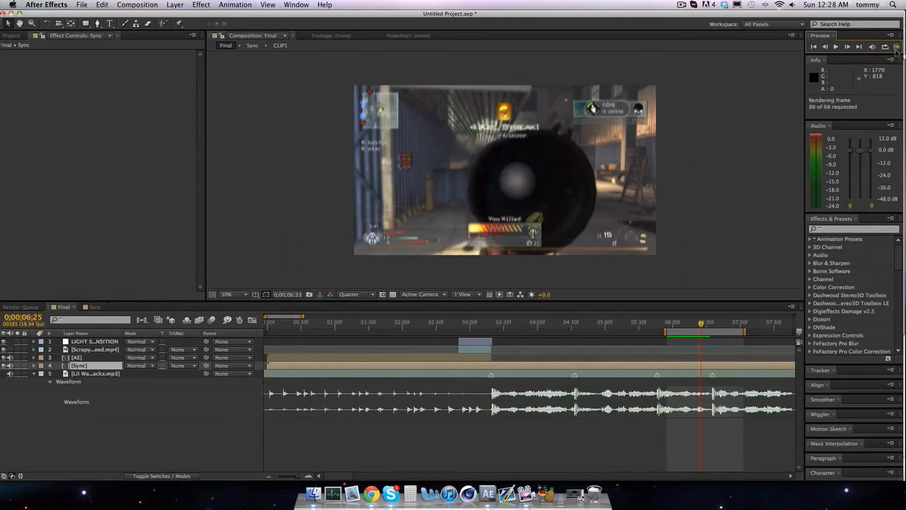
click(895, 48)
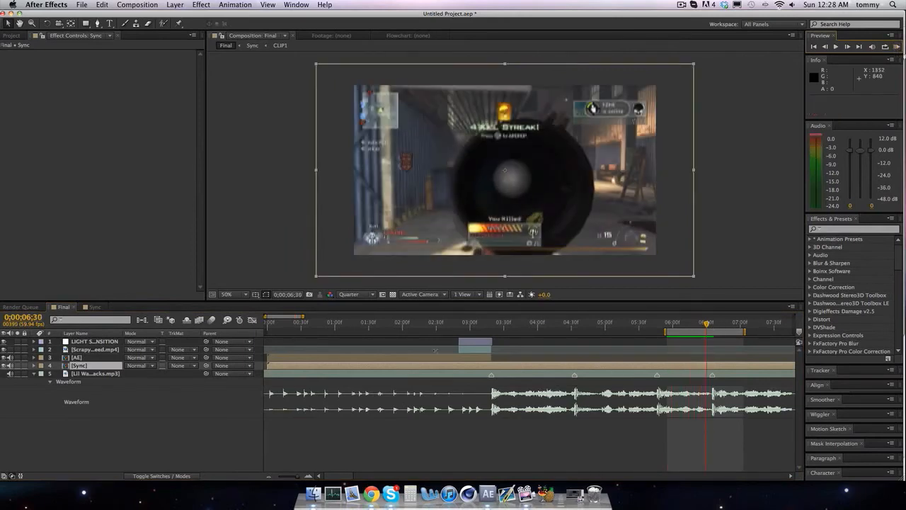
Step: In the Sync composition, set the Turbulent Displace Amount of Adjustment Layer 4 to 150 at its 0;00;06;15 keyframe
double_click(91, 367)
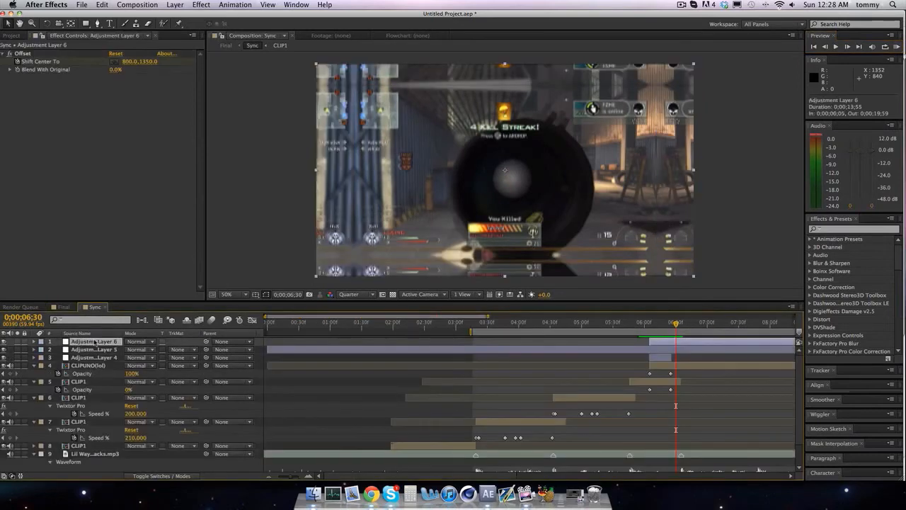
click(94, 349)
click(93, 357)
click(117, 94)
key(Return)
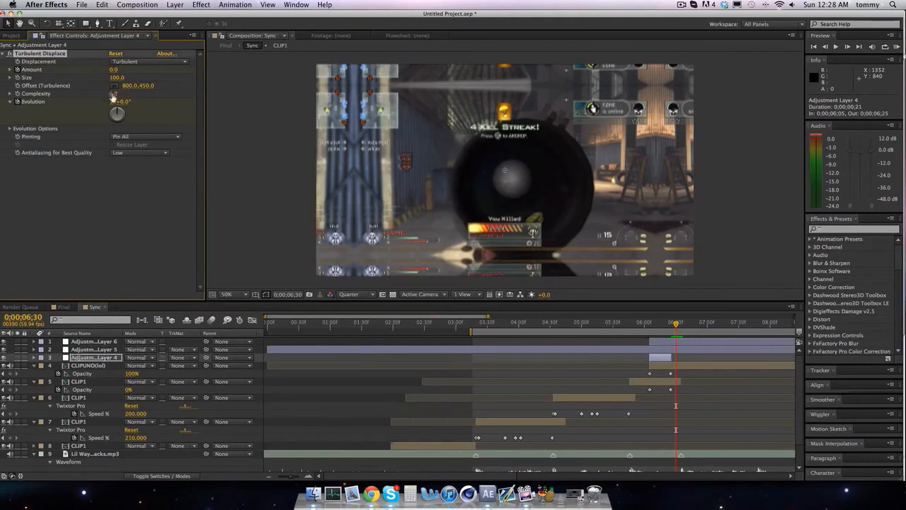
key(u)
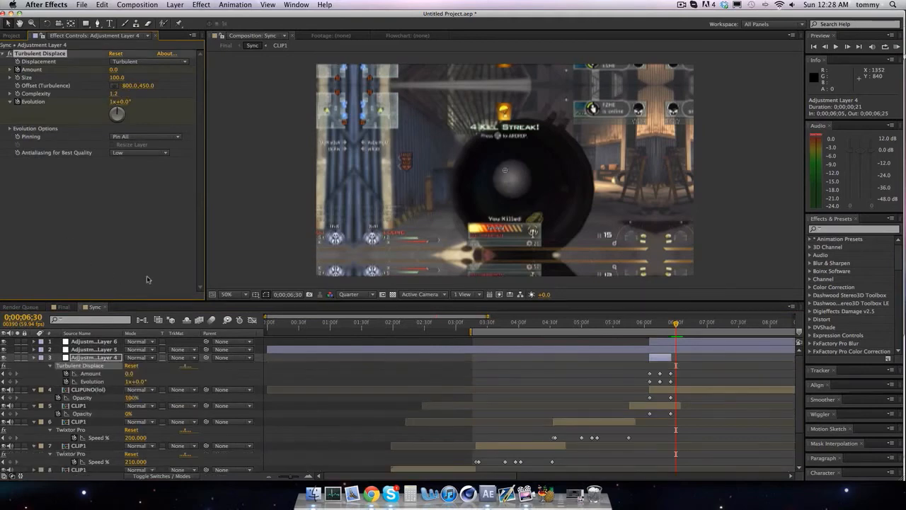
click(5, 373)
click(5, 373)
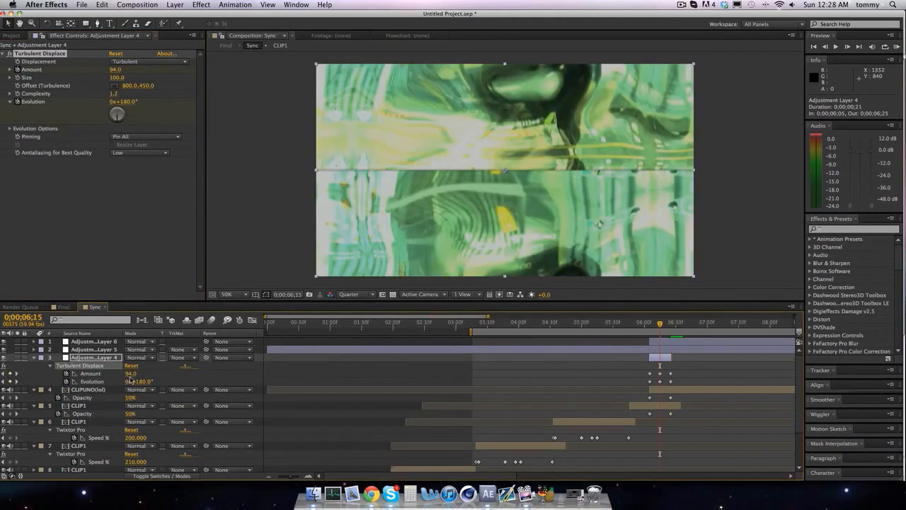
click(131, 374)
key(Return)
text(150)
key(Return)
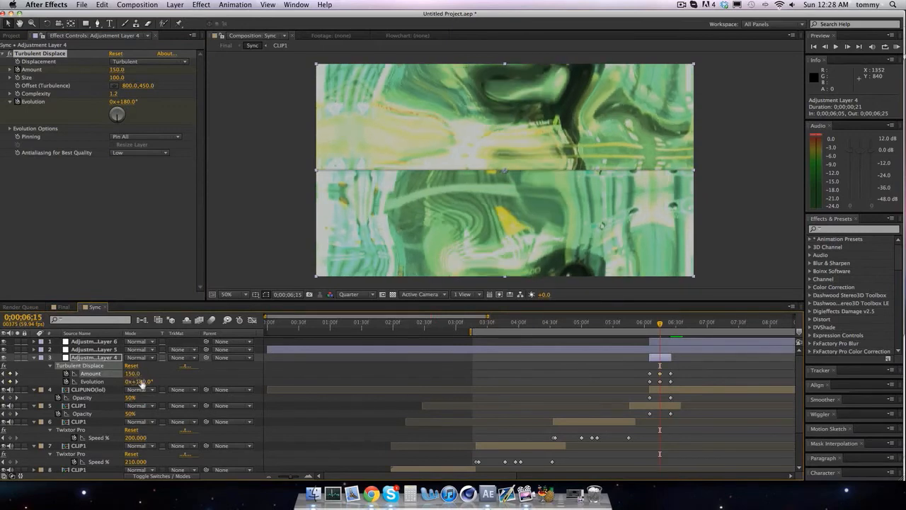
Step: Set the Turbulent Displace Size on Adjustment Layer 4 to 120
click(116, 78)
key(BackSpace)
text(120)
key(Return)
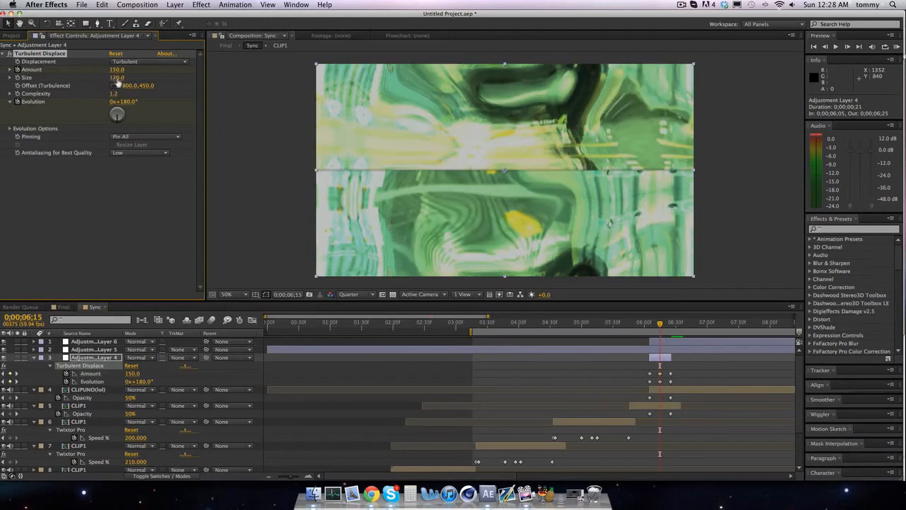
Step: Collapse the expanded properties of Adjustment Layer 4 and the clip layers in the timeline
click(34, 357)
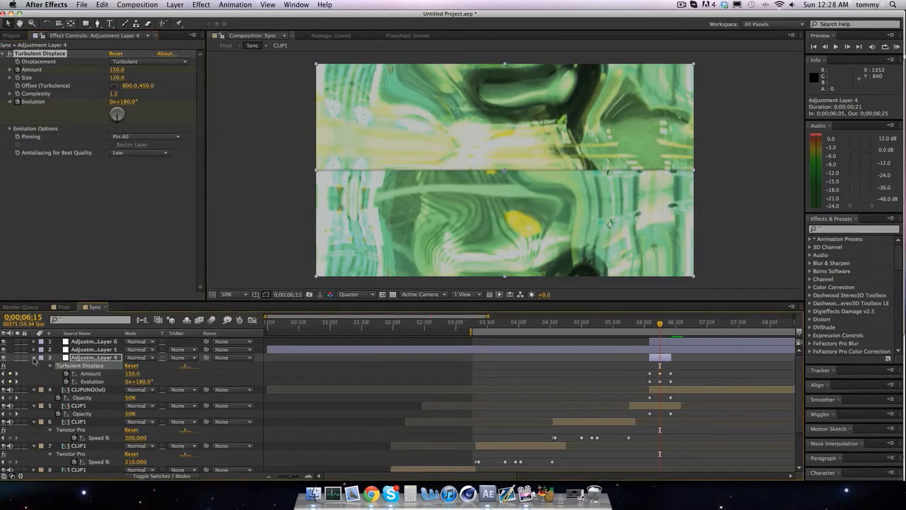
click(33, 365)
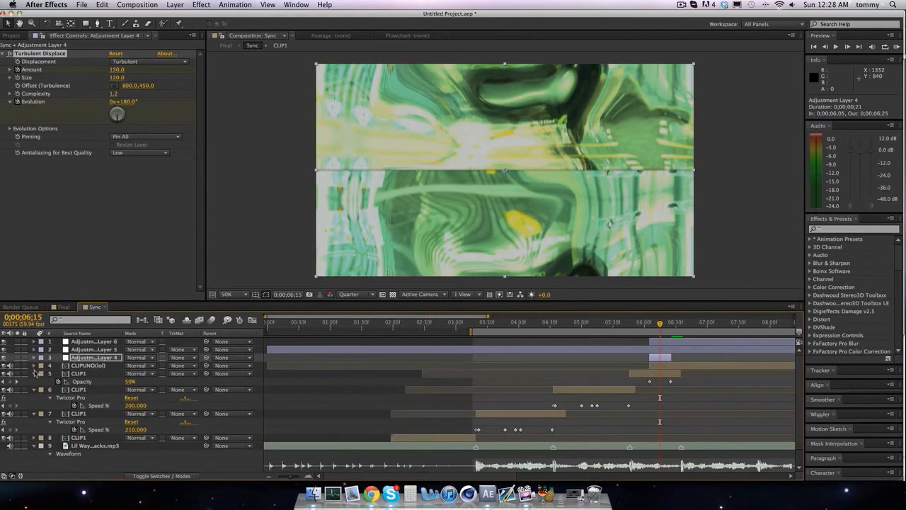
click(33, 374)
click(34, 381)
click(33, 389)
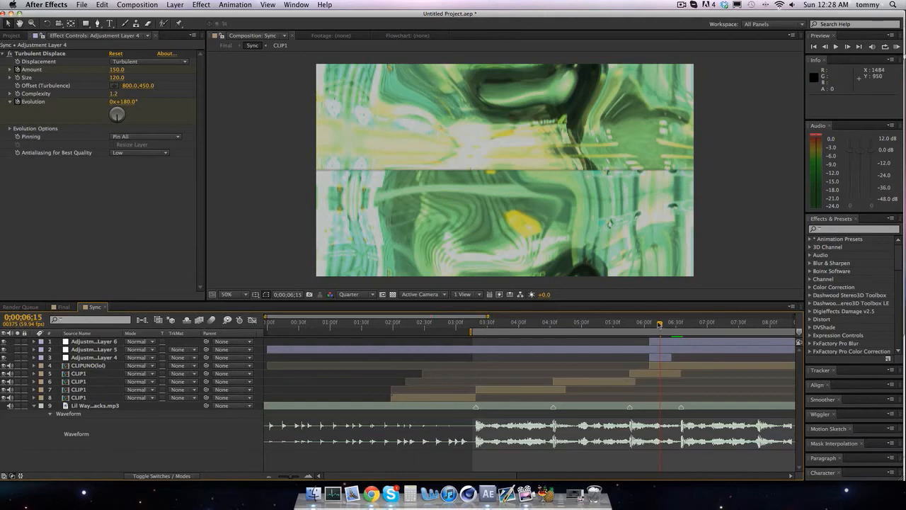
Step: Add another adjustment layer for the blur, split it at 0;00;06;05 and delete its earlier part
drag(659, 323, 650, 325)
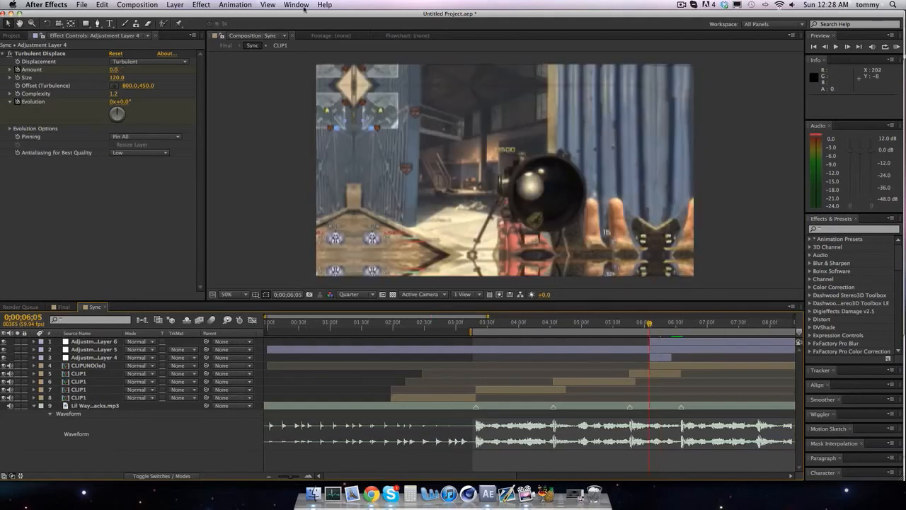
click(175, 5)
mouse_move(234, 15)
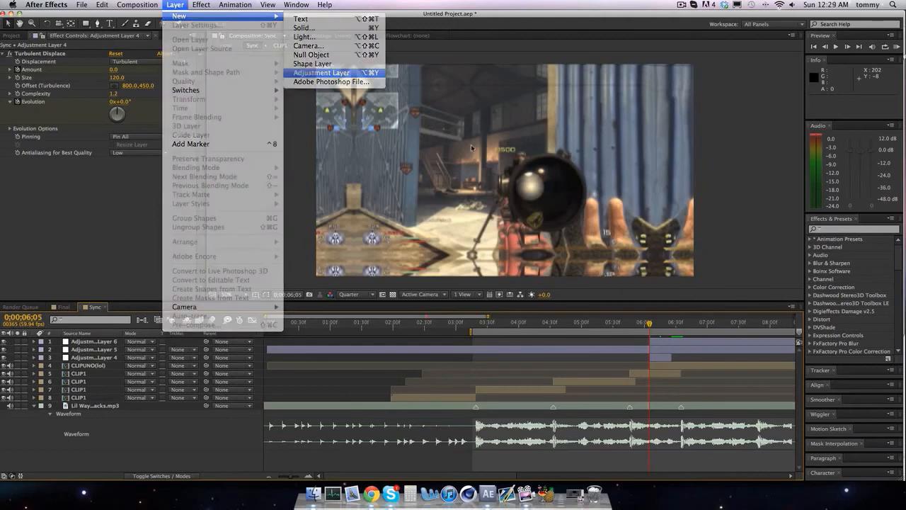
click(293, 73)
key(super+d)
click(624, 350)
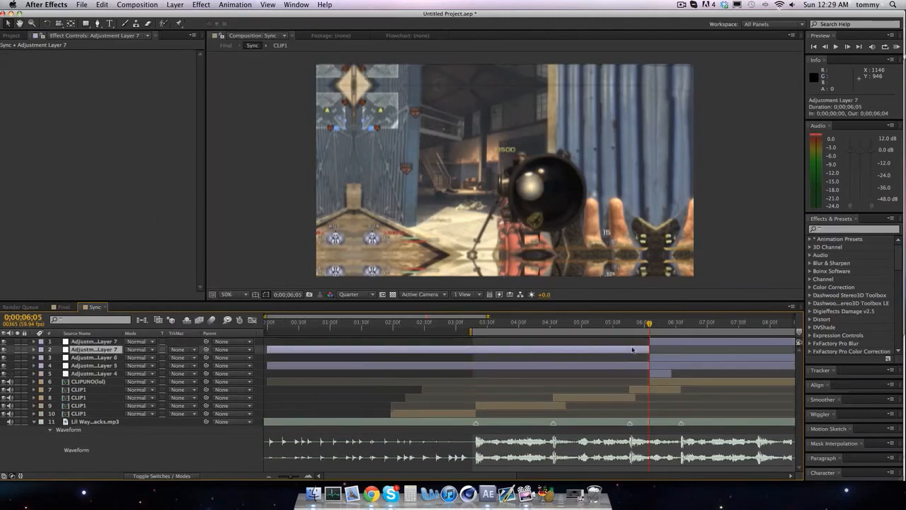
key(Delete)
Step: Find Directional Blur, apply it to Adjustment Layer 7 and place that layer beneath Adjustment Layer 6
click(846, 229)
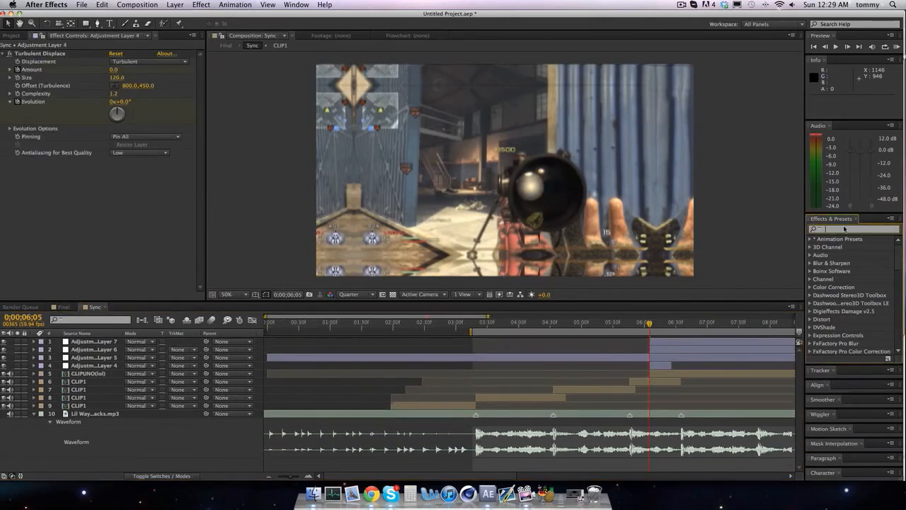
text(directional blur)
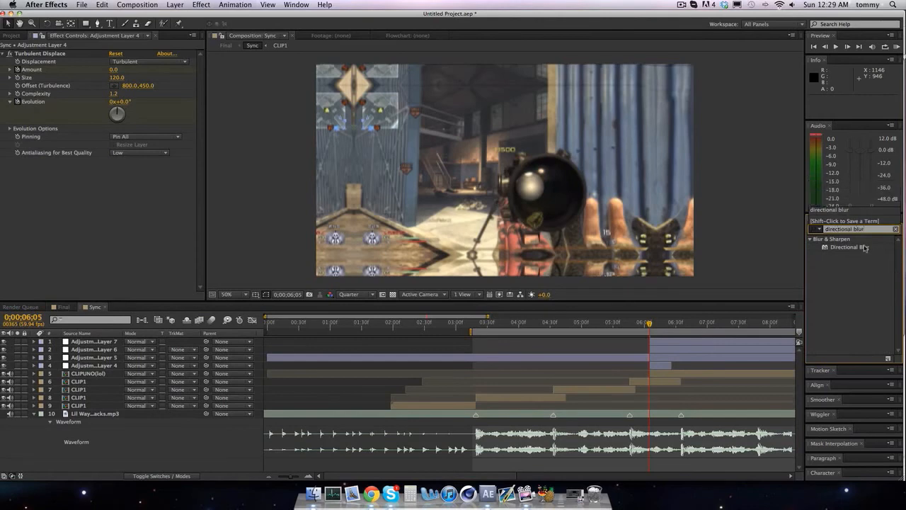
drag(865, 247, 678, 342)
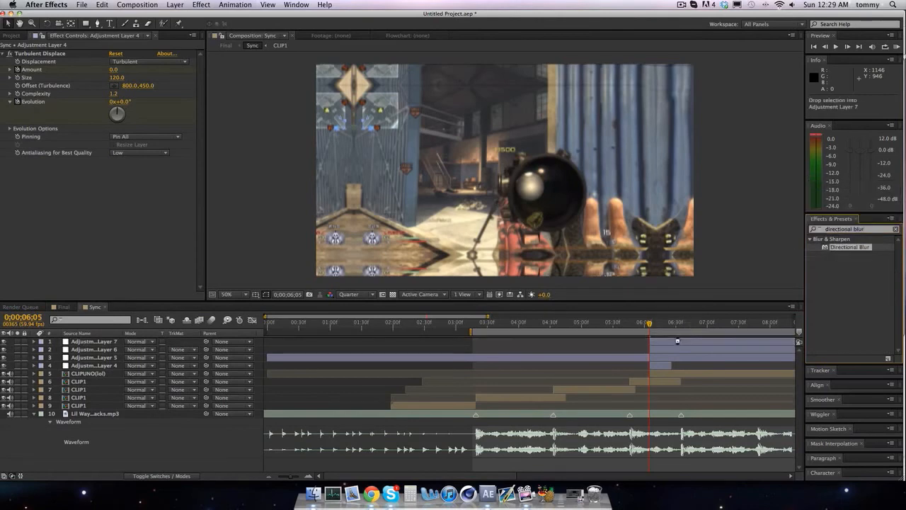
drag(114, 350, 112, 344)
click(113, 349)
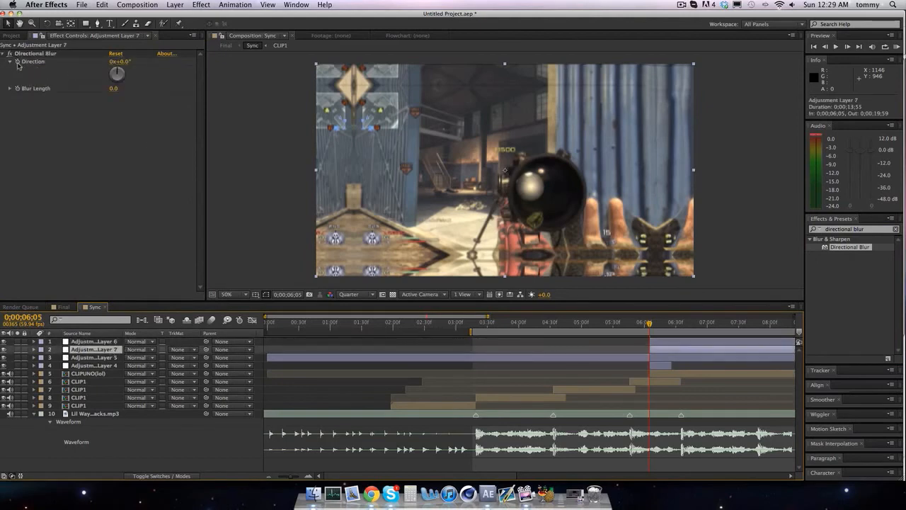
Step: Keyframe Adjustment Layer 7's Directional Blur Length at 0 on 0;00;06;05 and at 25 on 0;00;06;15
click(114, 89)
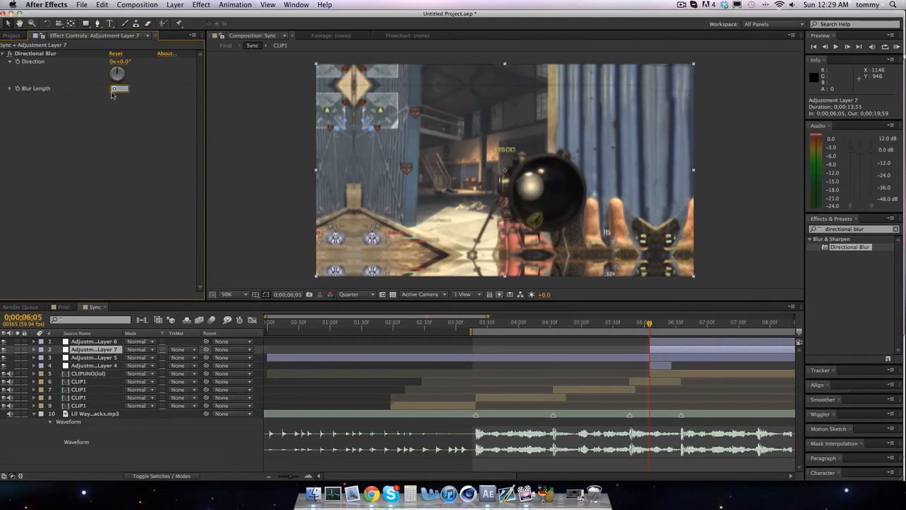
click(17, 89)
key(shift+Page_Down)
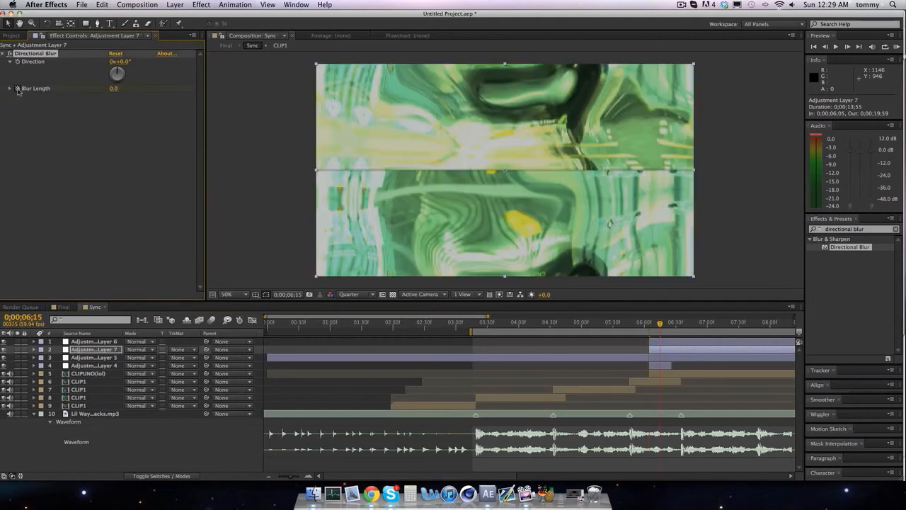
click(114, 89)
text(25)
key(Return)
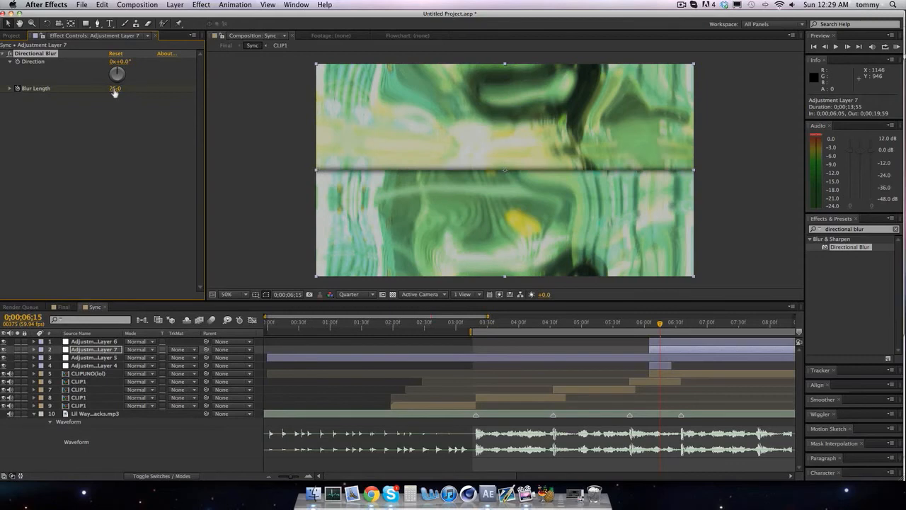
Step: Bring the Directional Blur Length back to 0 with a keyframe at 0;00;06;25
key(shift+Page_Down)
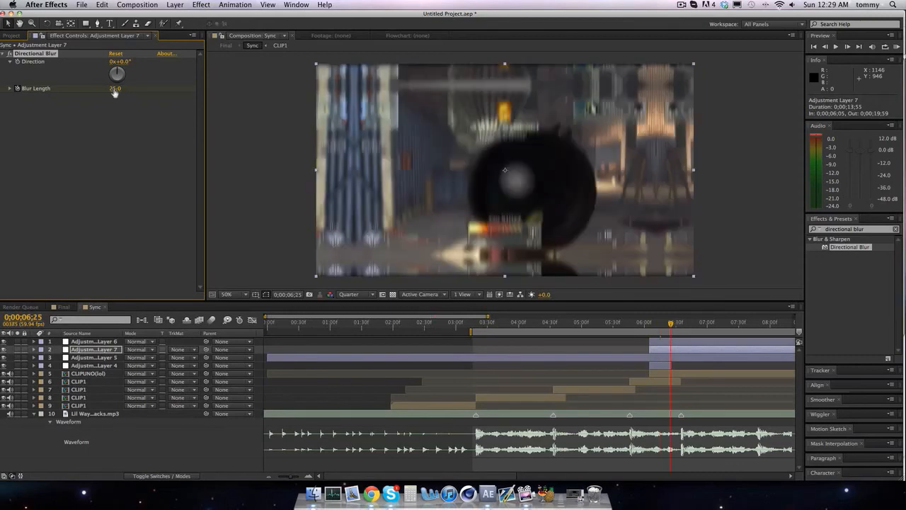
click(114, 90)
text(0)
key(Return)
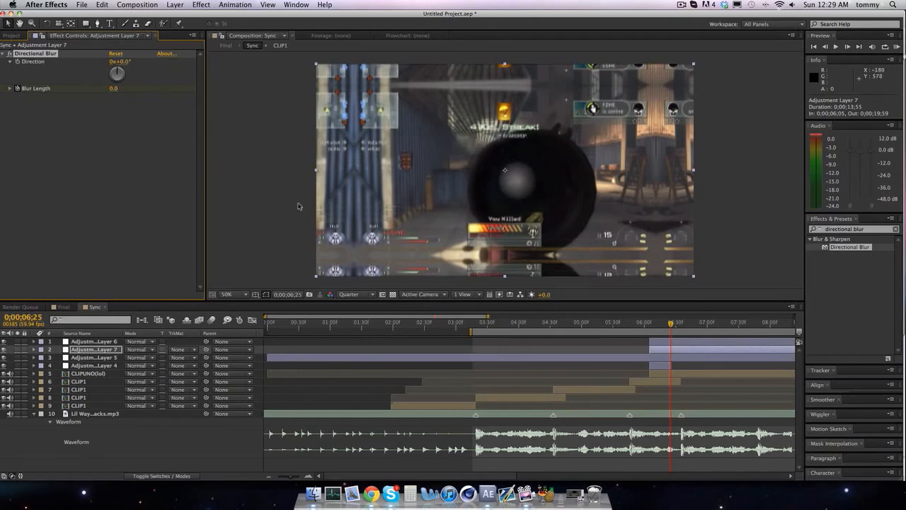
Step: Trim the ends of Adjustment Layers 5, 6 and 7 to 0;00;06;25
click(691, 357)
shift+click(688, 344)
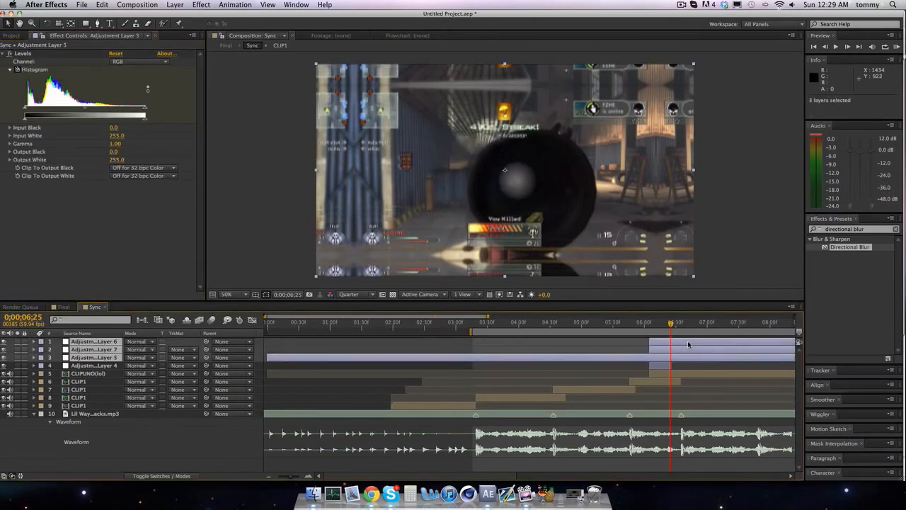
key(alt+bracketright)
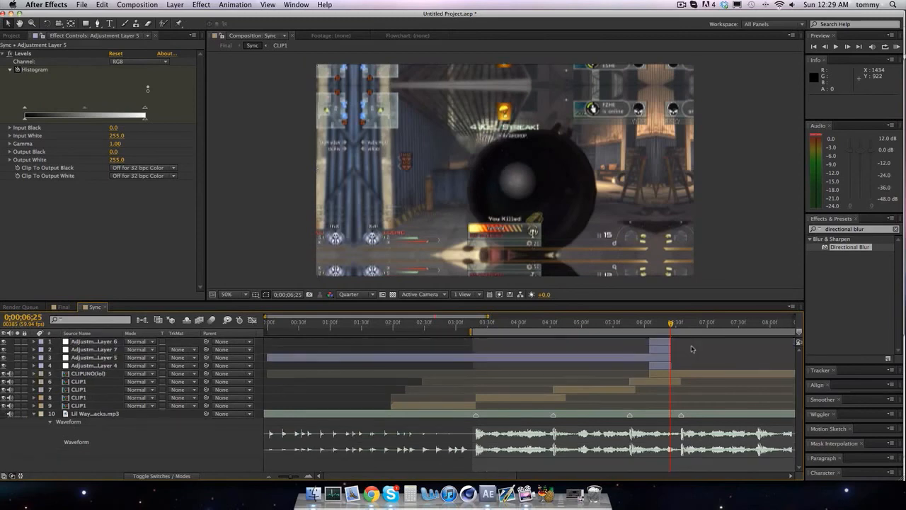
Step: Start the Final composition's work area just before 0;00;06;00 and RAM preview the new transition
click(63, 306)
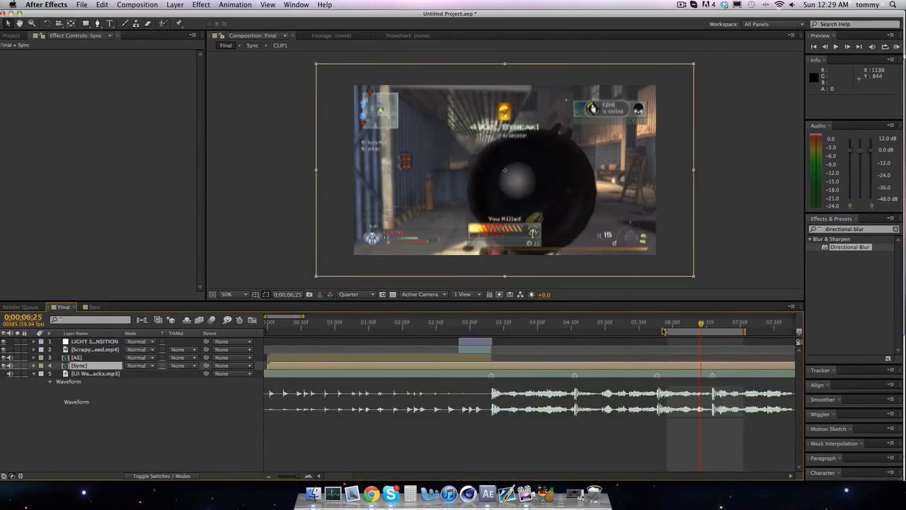
drag(664, 331, 668, 332)
click(896, 47)
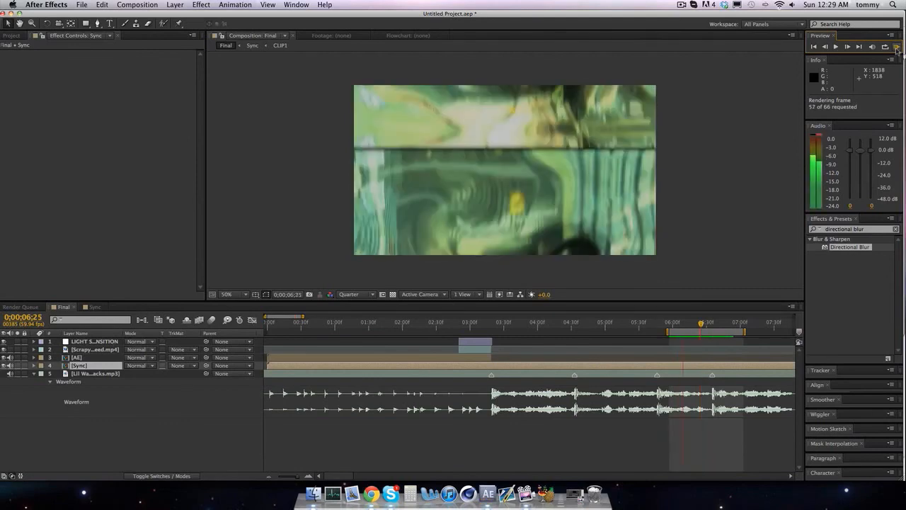
click(896, 48)
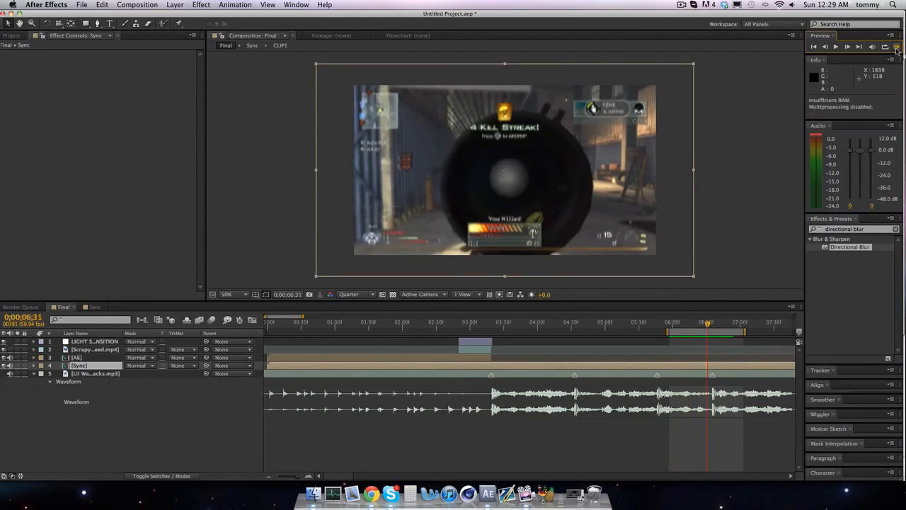
click(896, 48)
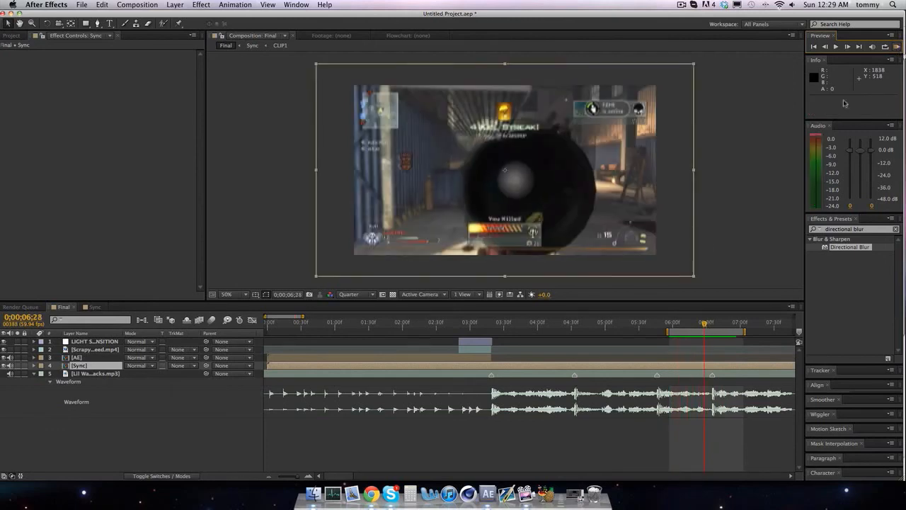
Step: Check the frame at 0;00;06;35 in the Final and Sync compositions and RAM preview the Final work area again
mouse_move(706, 322)
mouse_down()
mouse_move(716, 324)
mouse_move(706, 325)
mouse_up()
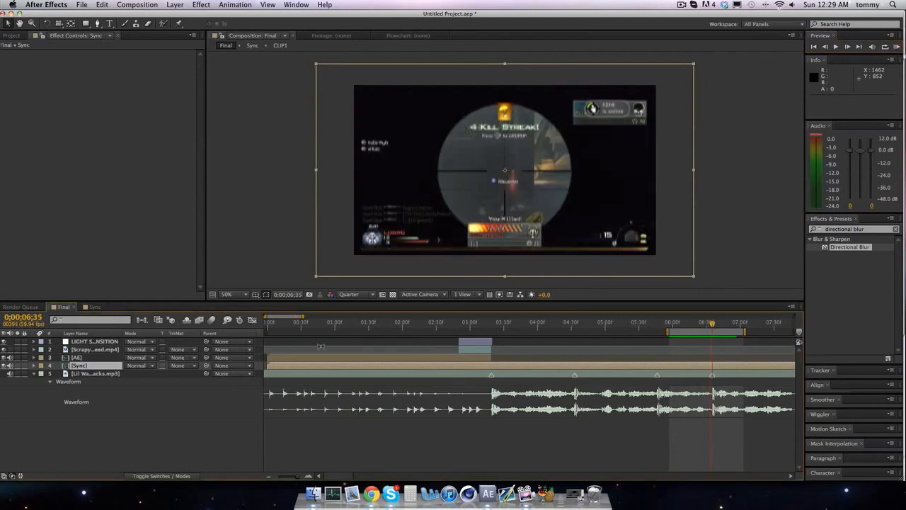
click(90, 307)
click(64, 308)
click(94, 307)
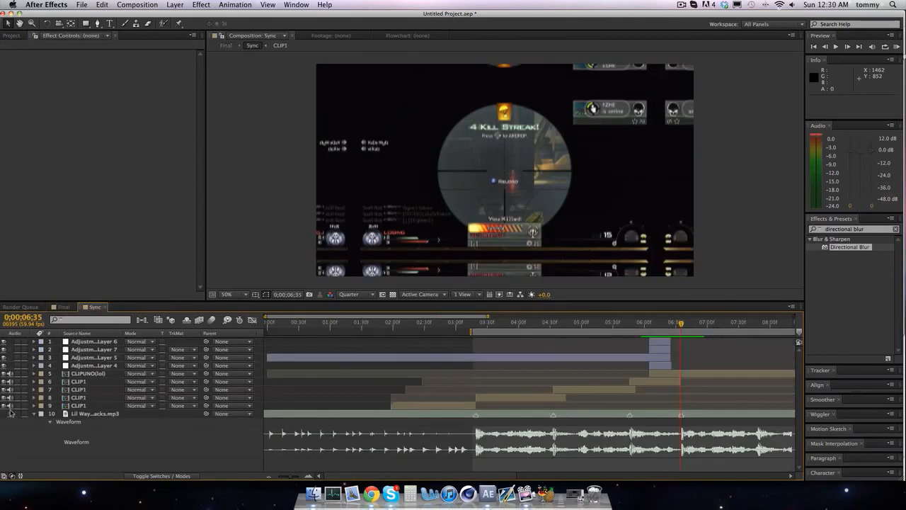
click(58, 308)
click(897, 46)
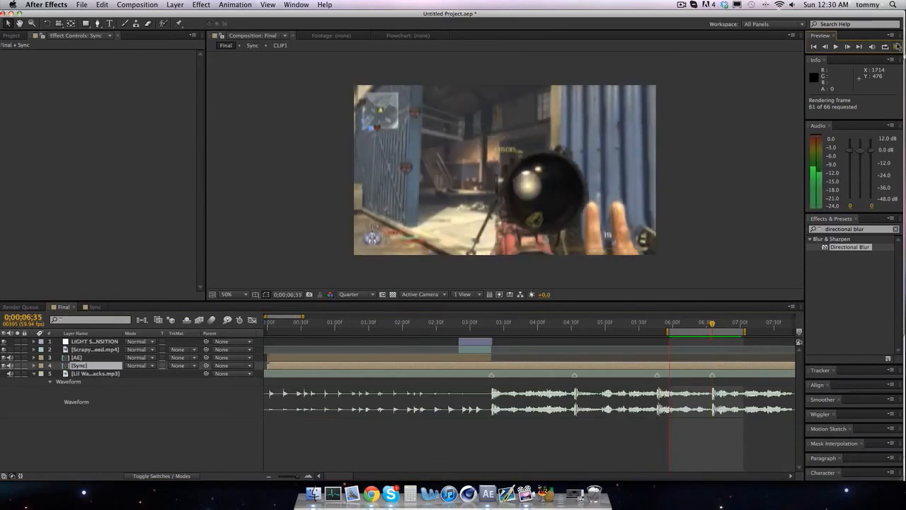
click(897, 46)
Step: Examine the clip frame by frame from the music marker at 0;00;06;35 to 0;00;06;50 in the Final composition
click(712, 323)
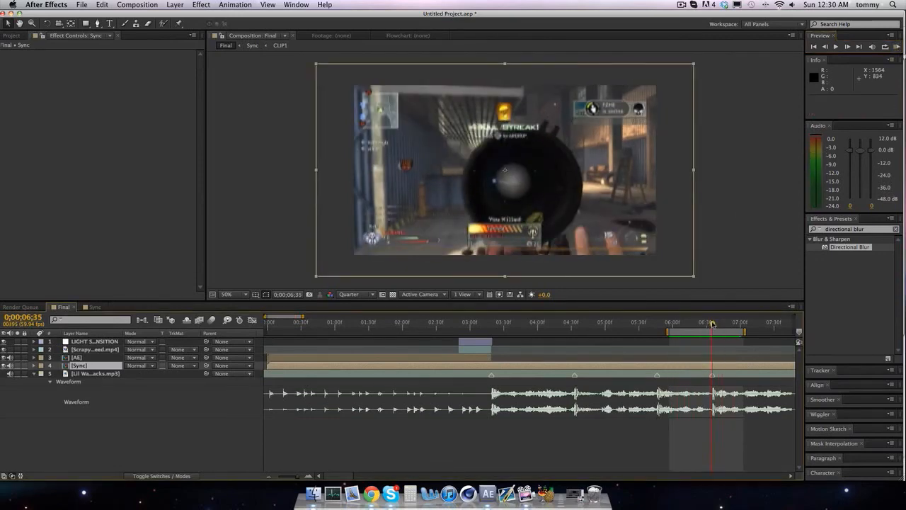
click(713, 323)
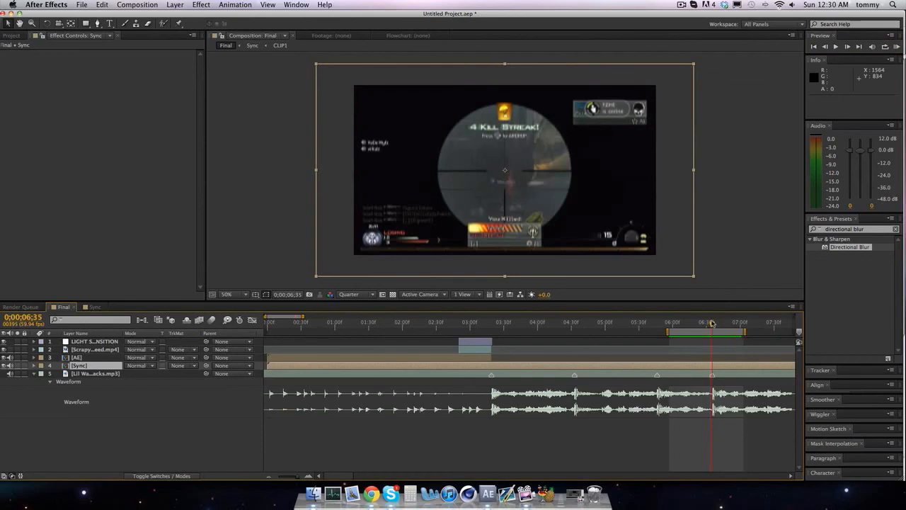
key(Page_Down)
key(Page_Down)
key(Page_Down)
key(Page_Down)
key(Page_Down)
key(Page_Down)
key(Page_Down)
key(Page_Down)
key(Page_Down)
key(Page_Down)
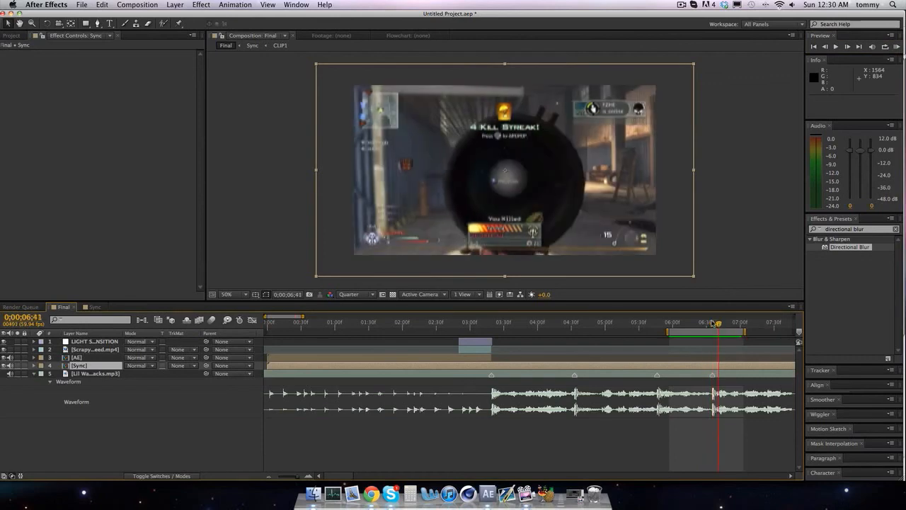
key(Page_Down)
key(Page_Down)
key(Page_Down)
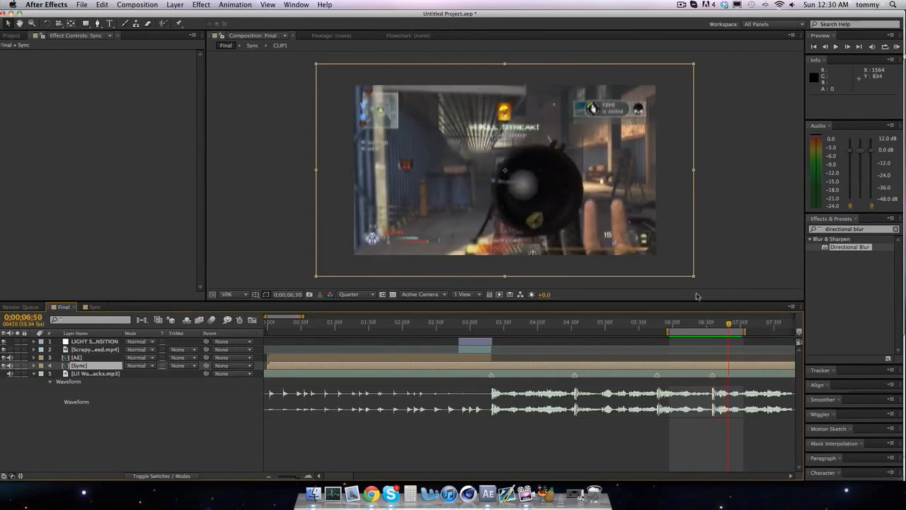